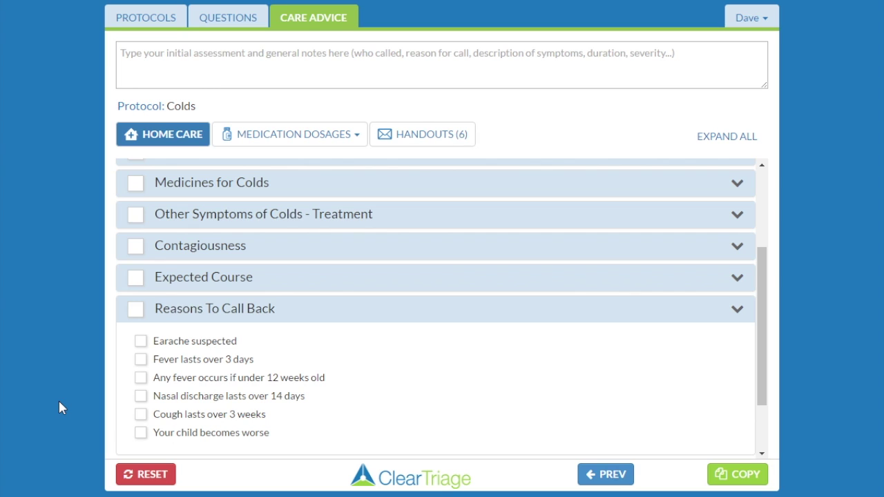
- Go to Customization from the account menu and sign in with the administrator e-mail and password
click(760, 21)
click(737, 118)
click(258, 149)
key(Tab)
text(••••••••)
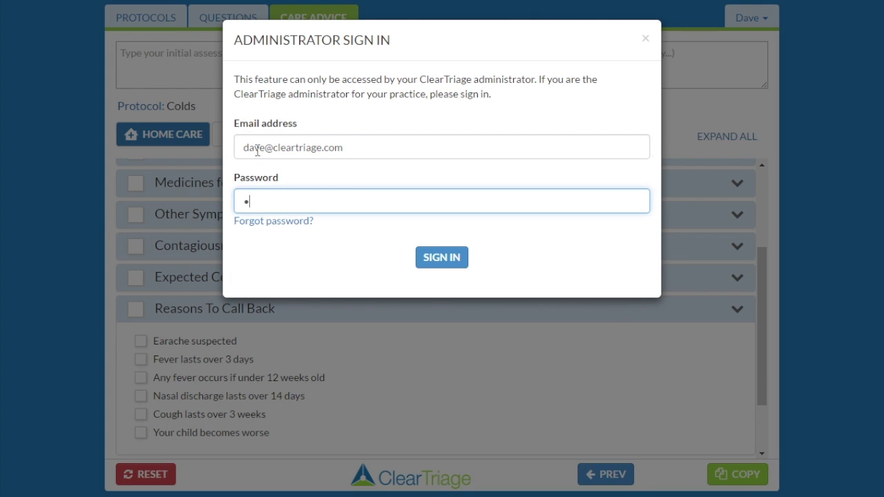
click(454, 268)
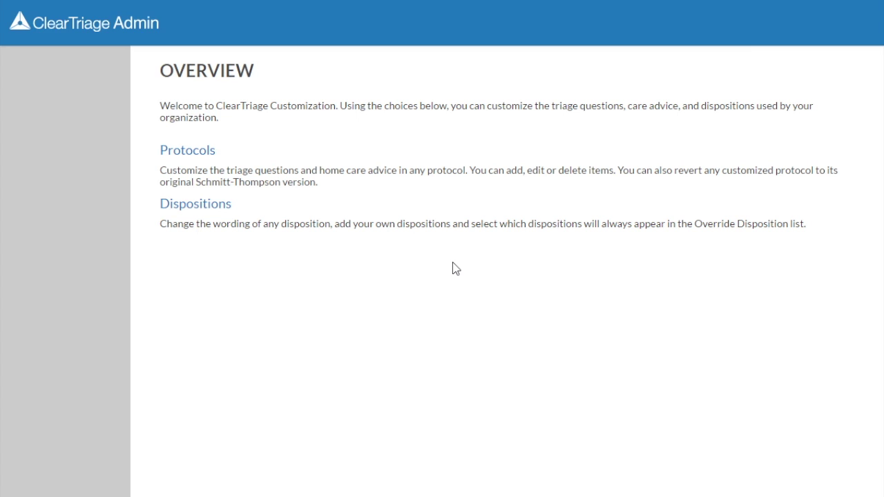
- Find the Colds protocol under Protocols and open its Reasons To Call Back care advice topic for editing
click(194, 153)
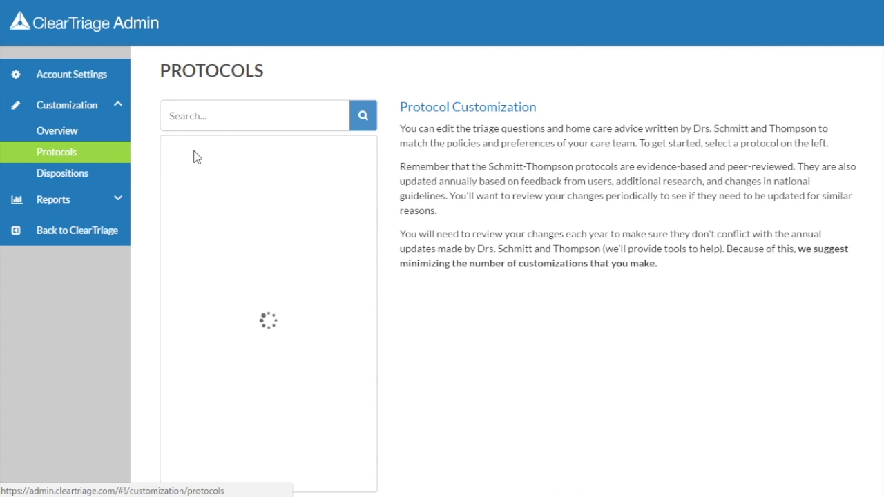
click(196, 115)
text(cold)
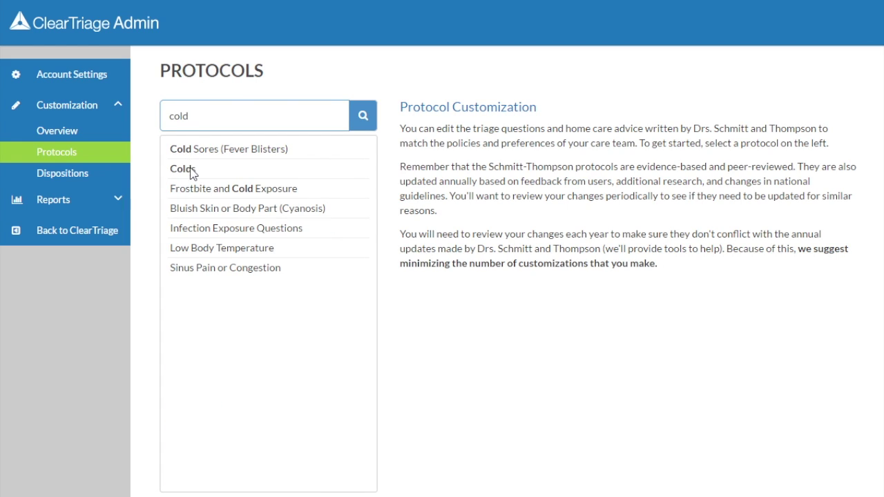
click(192, 172)
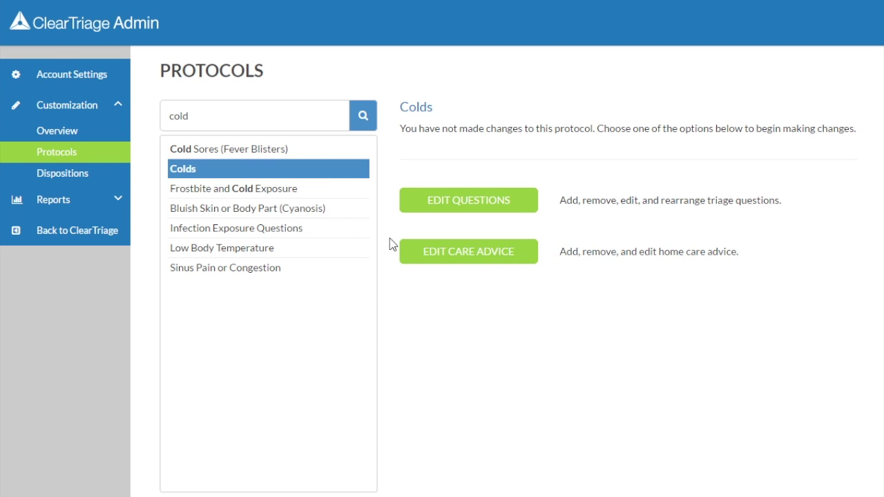
click(491, 259)
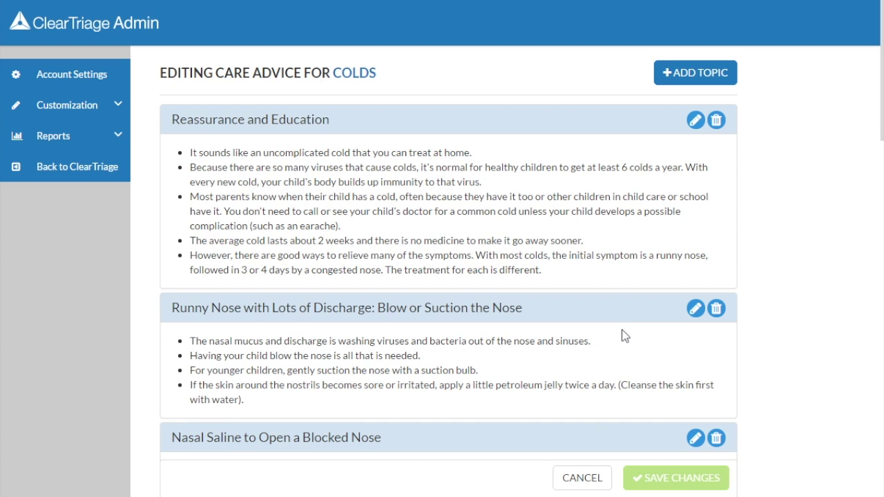
scroll(620, 337, down, 2)
scroll(620, 333, down, 7)
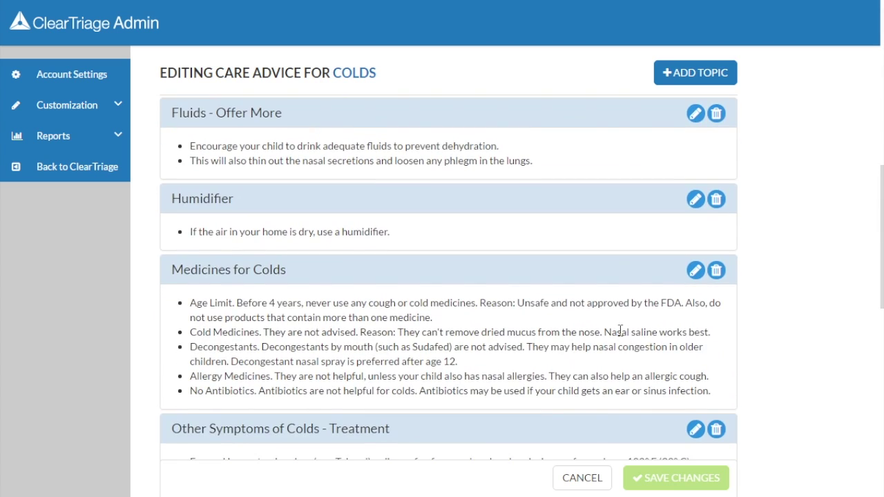
scroll(620, 335, down, 5)
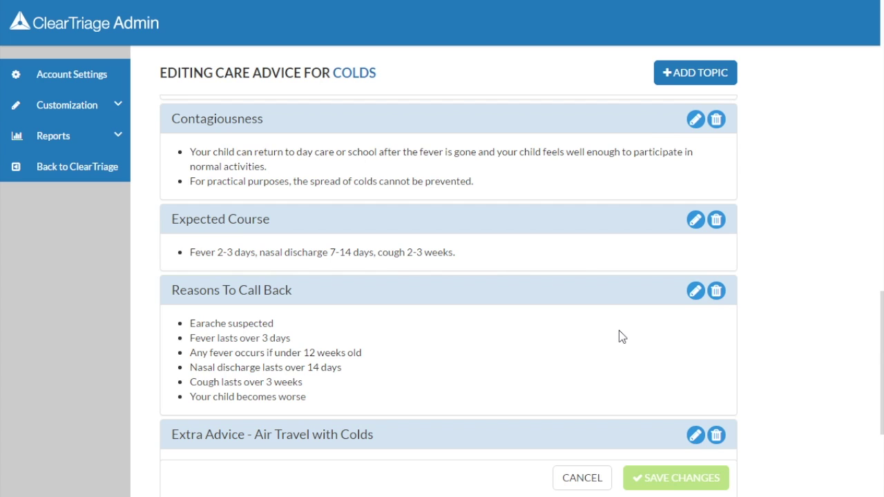
click(695, 293)
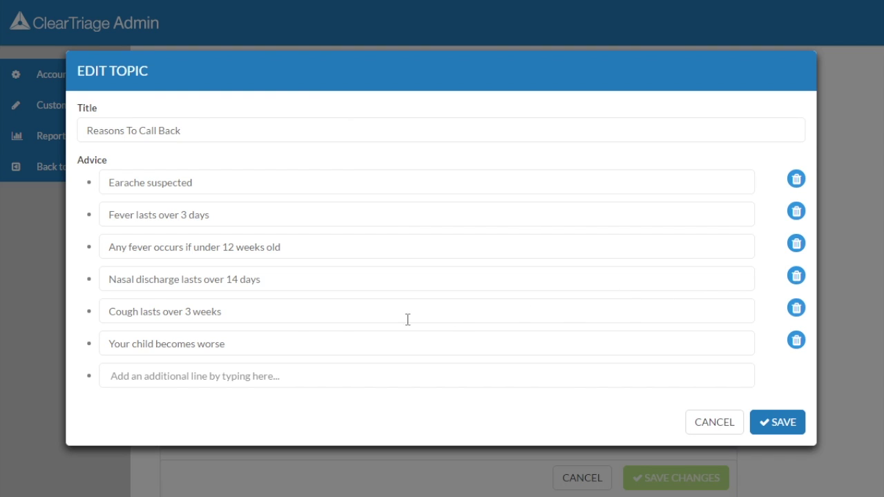
- Change the cough duration from 3 to 2 weeks, add 'Signs of respiratory distress (wheezing, retractions...)', and save
double_click(192, 312)
text(2)
click(179, 378)
text(Signs of resp)
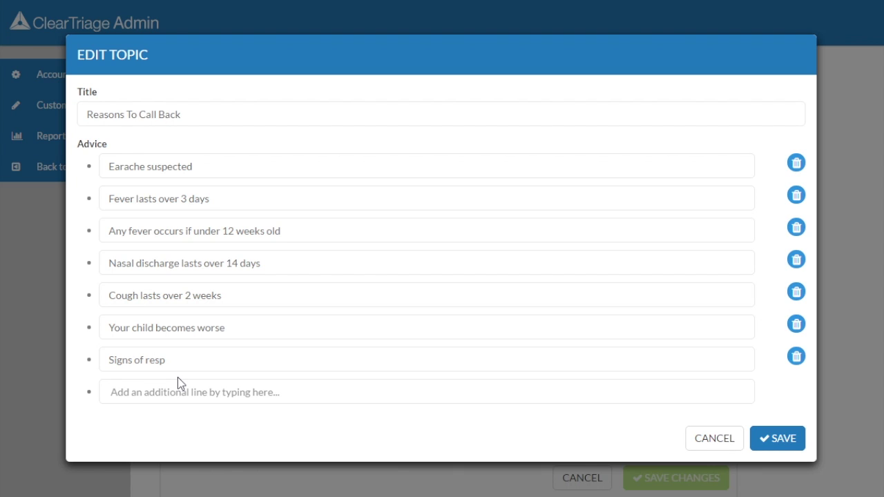
text(iratory distress (wheezing, retrac)
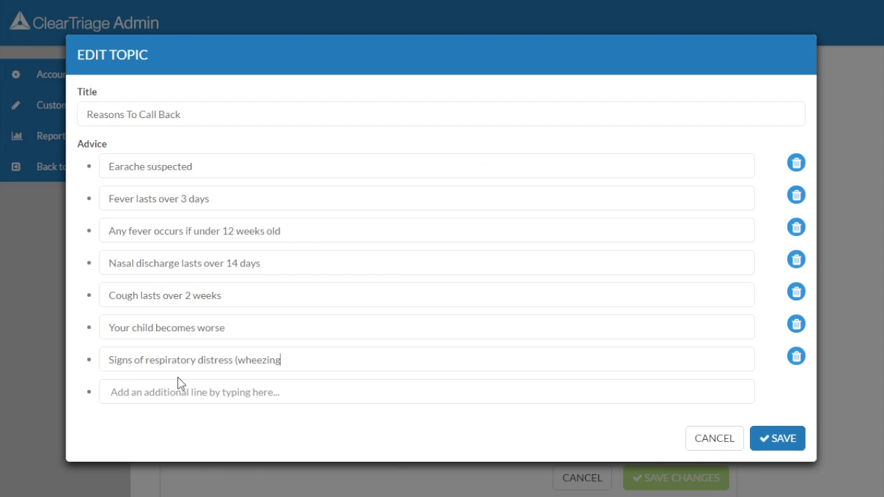
text(tions...))
key(Left)
text(...)
key(Right)
click(769, 436)
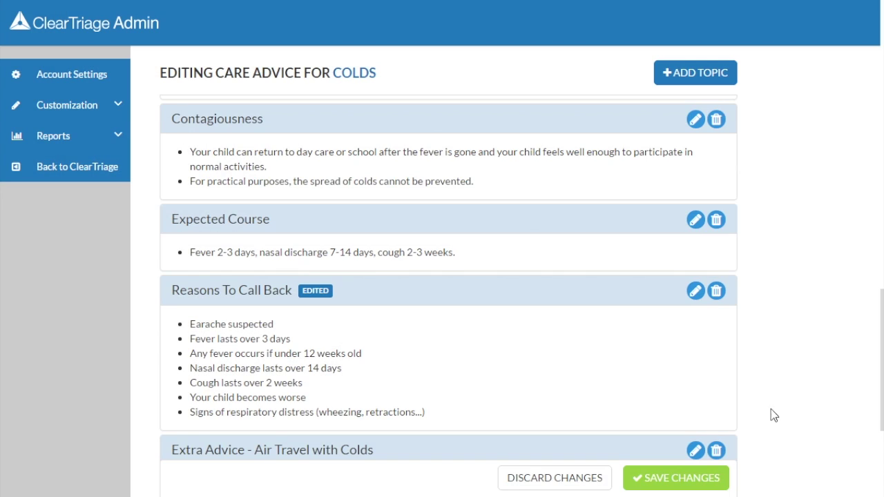
click(711, 80)
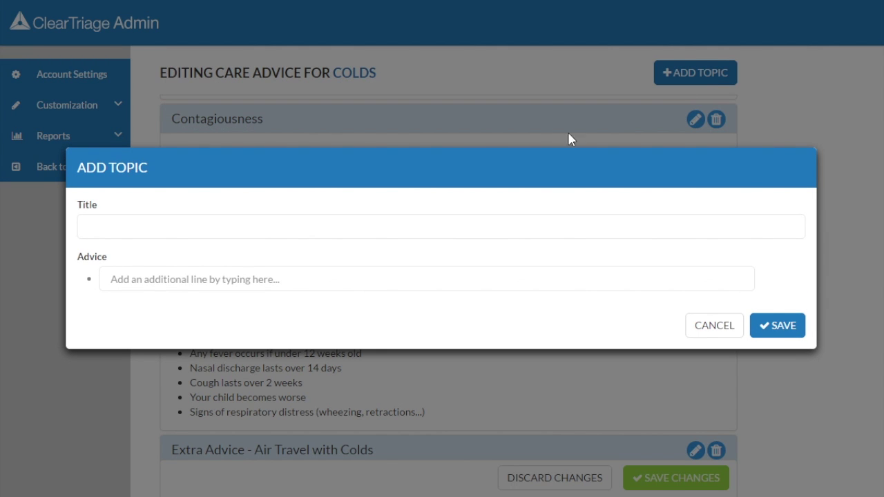
- Add the topic 'Elevate Head While Sleeping' advising 'Raise head while sleeping with a blanket under the head of the mattress.'
click(164, 231)
text(Elevate Head While Sleeping)
click(145, 276)
text(Raise head while sleeping with a blanket under the head of the mattress.)
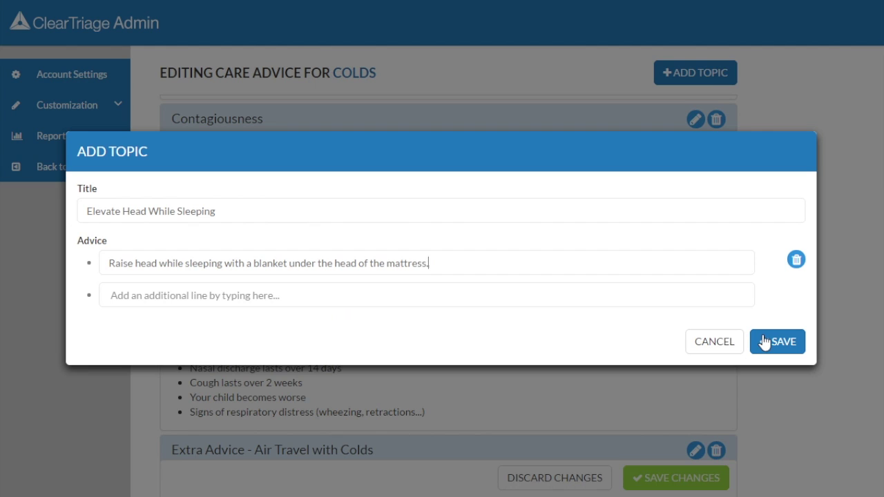
click(765, 341)
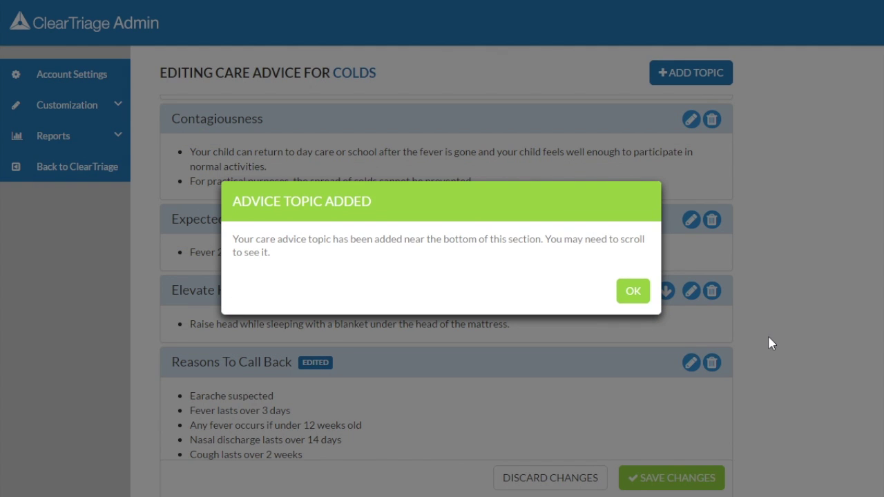
click(632, 292)
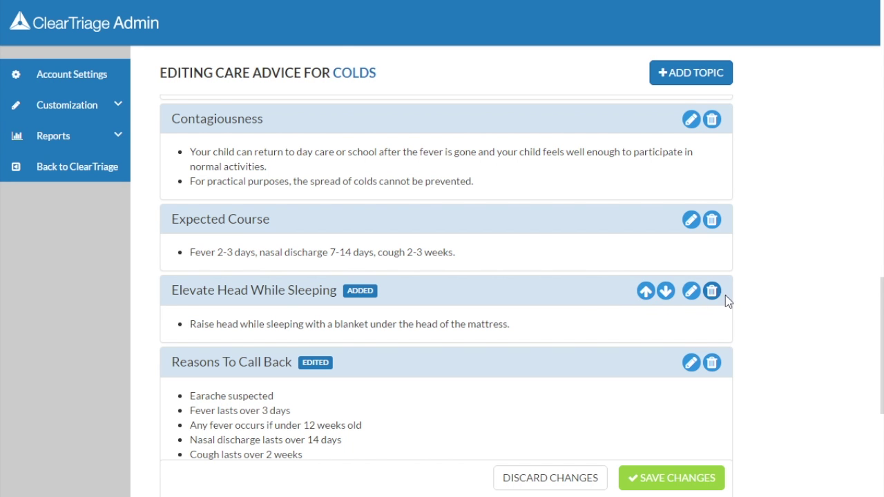
- Move Elevate Head While Sleeping up so it sits between Humidifier and Medicines for Colds
scroll(623, 276, up, 2)
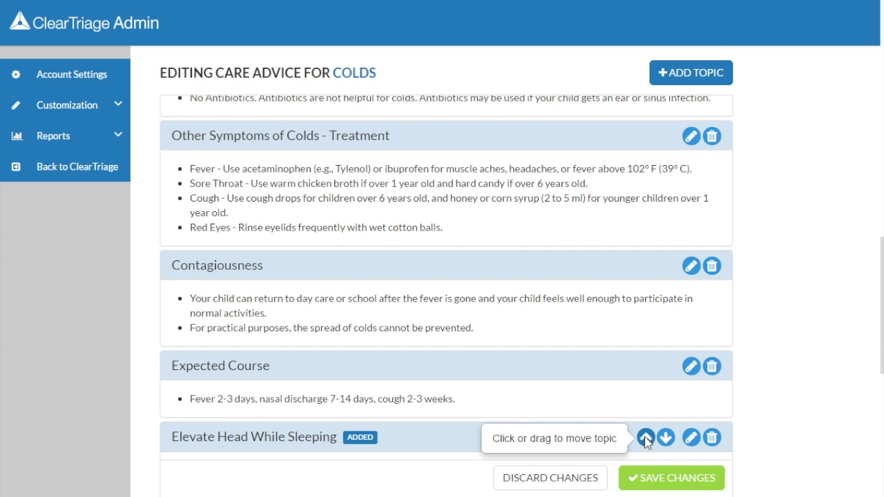
click(646, 440)
click(645, 369)
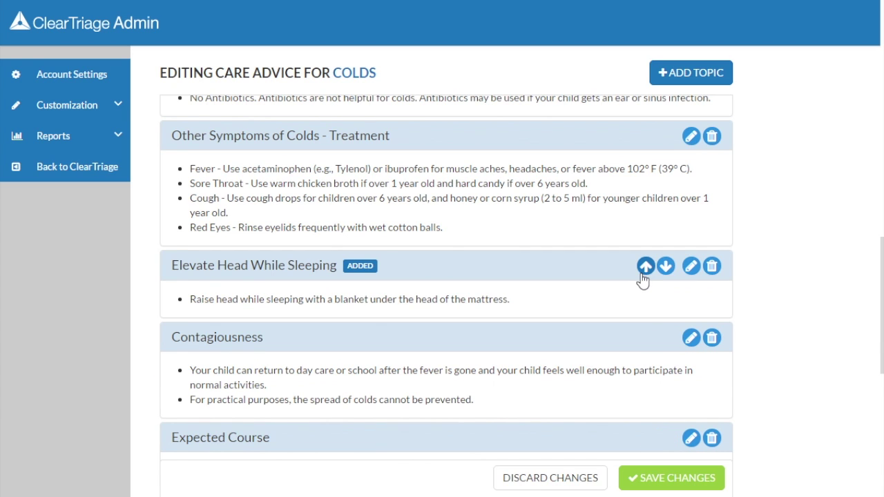
scroll(643, 277, up, 3)
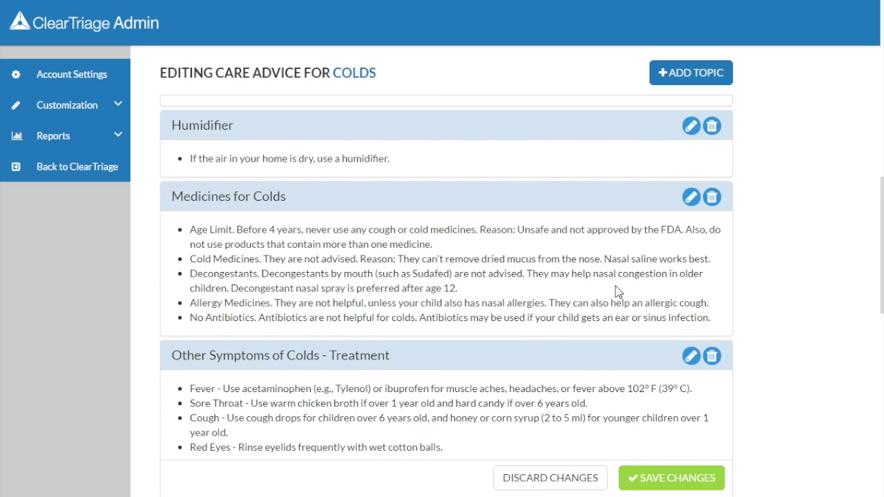
scroll(618, 290, down, 2)
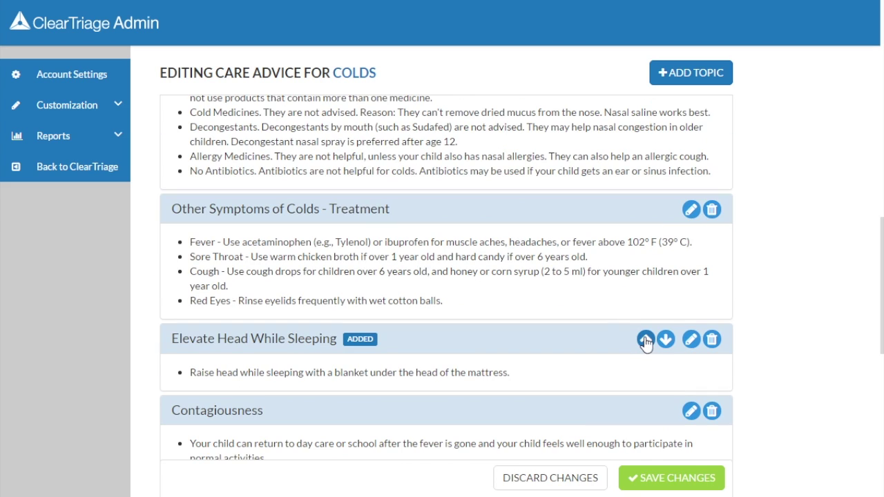
drag(646, 339, 633, 97)
scroll(661, 155, up, 2)
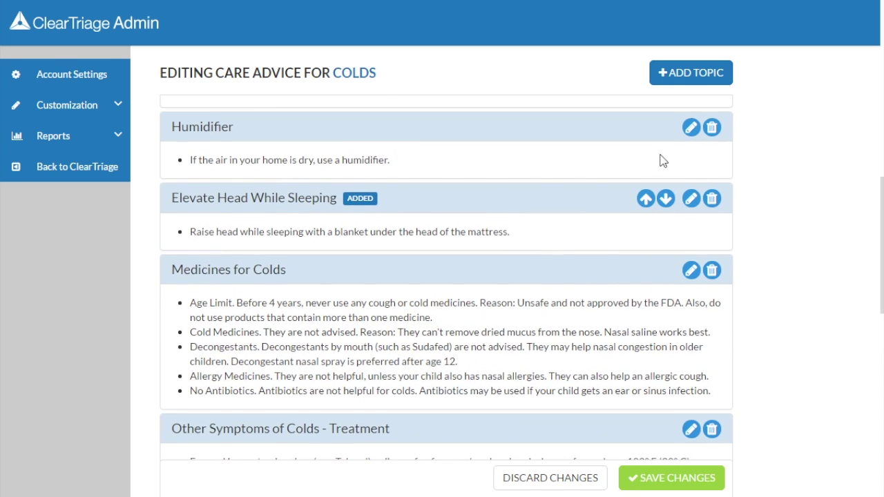
- Retitle the Humidifier topic to 'Humidifier While Sleeping' and save it
click(693, 203)
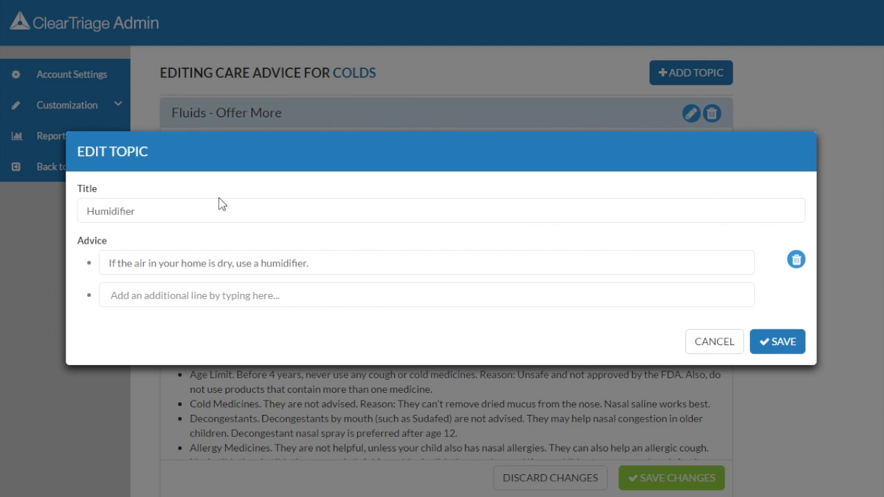
text(While Sleeping)
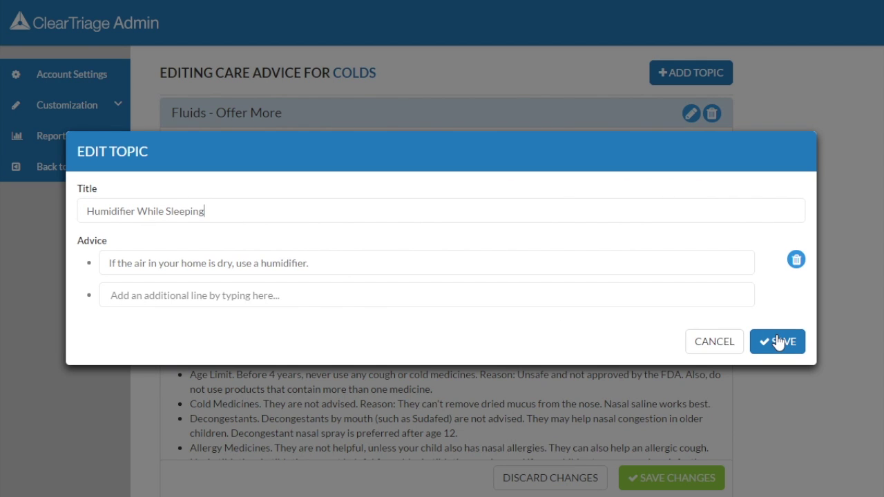
click(780, 341)
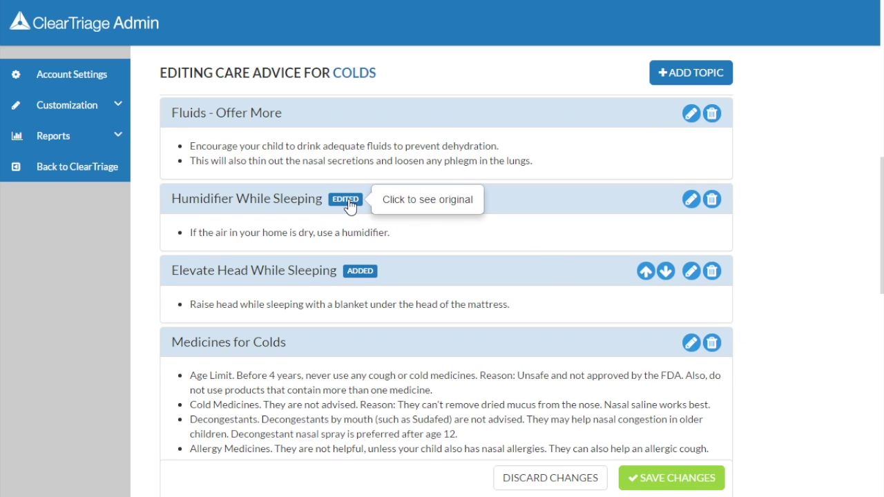
mouse_move(366, 273)
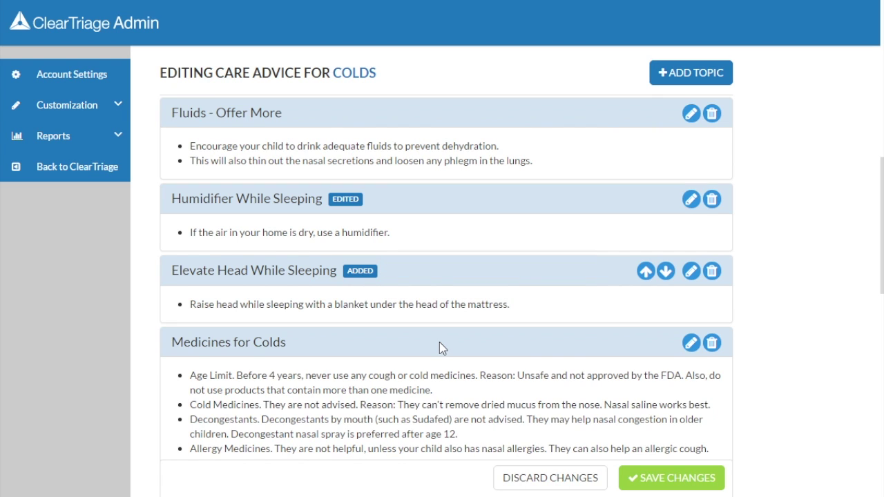
- View the original Reasons To Call Back advice from its EDITED badge, then close it
scroll(442, 348, down, 4)
scroll(439, 347, down, 3)
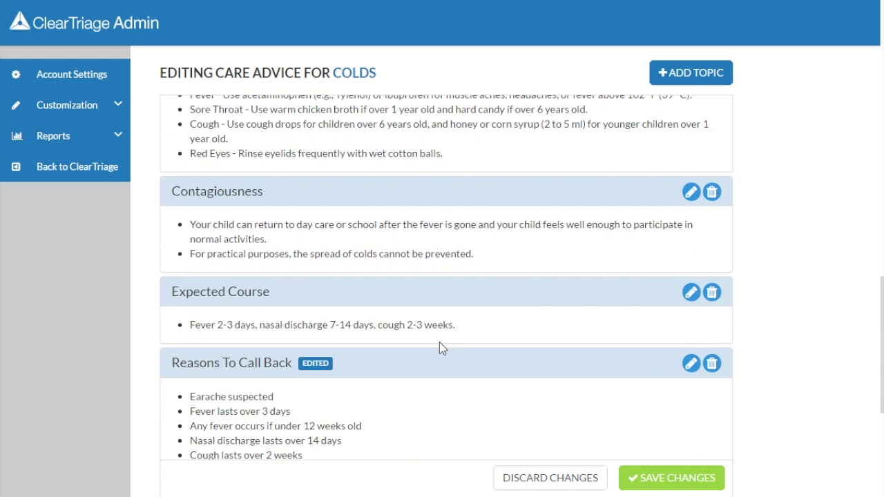
mouse_move(315, 293)
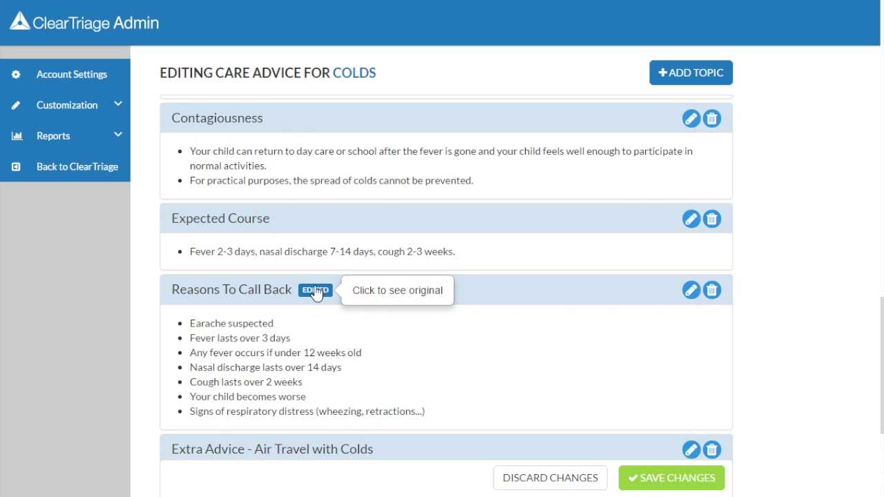
click(316, 291)
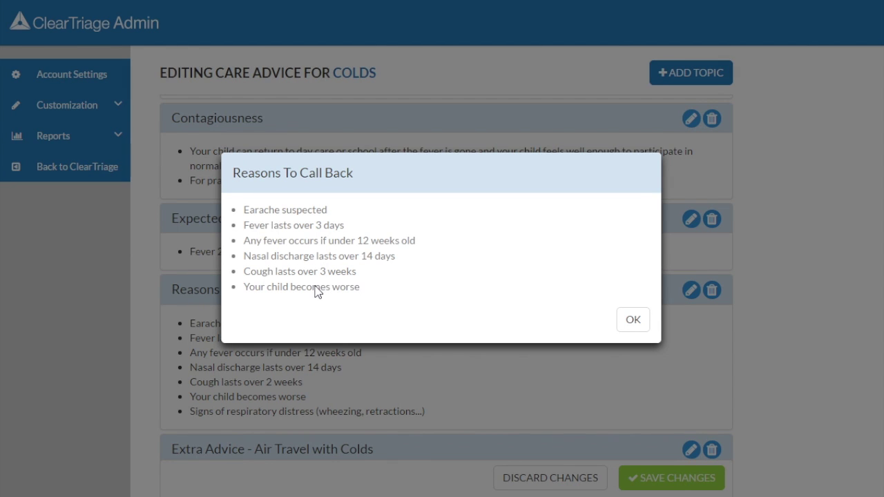
click(627, 326)
- Save and publish the Colds care advice changes to the triage team, then return to triage
click(668, 478)
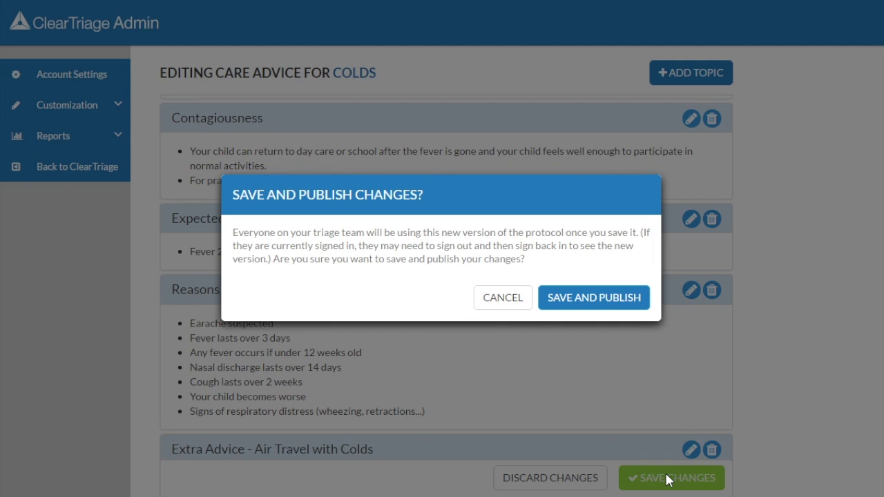
click(610, 306)
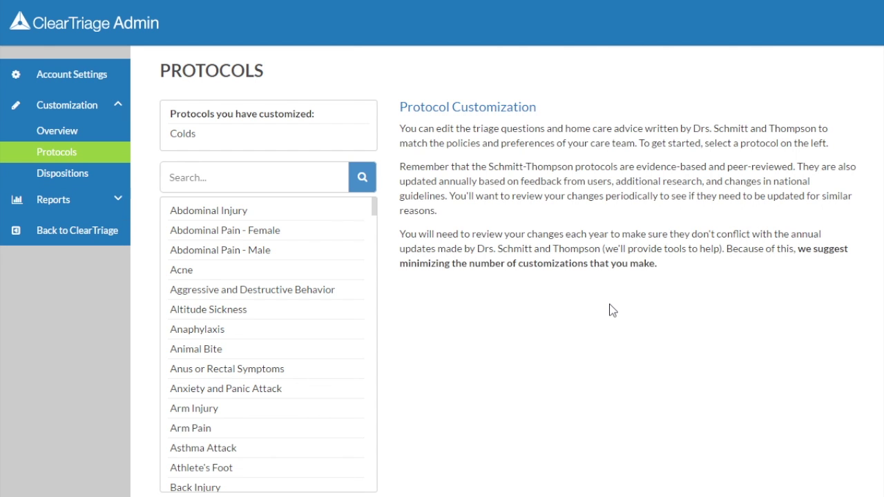
click(102, 237)
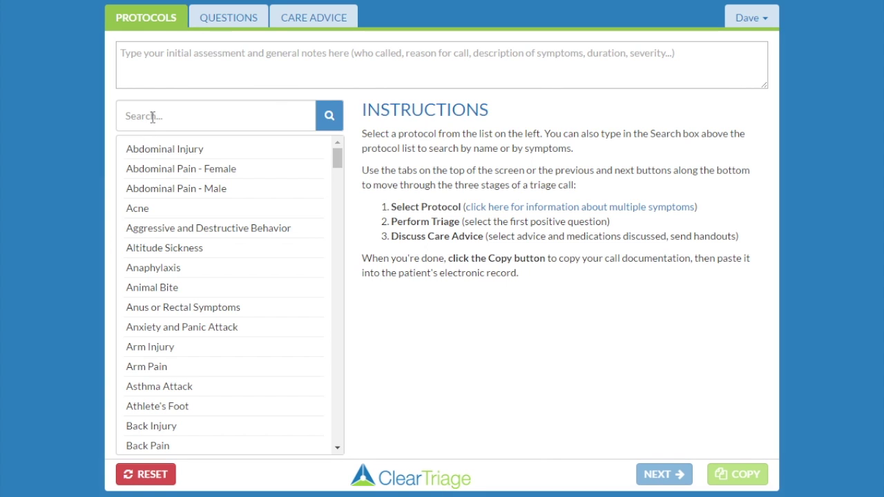
click(152, 117)
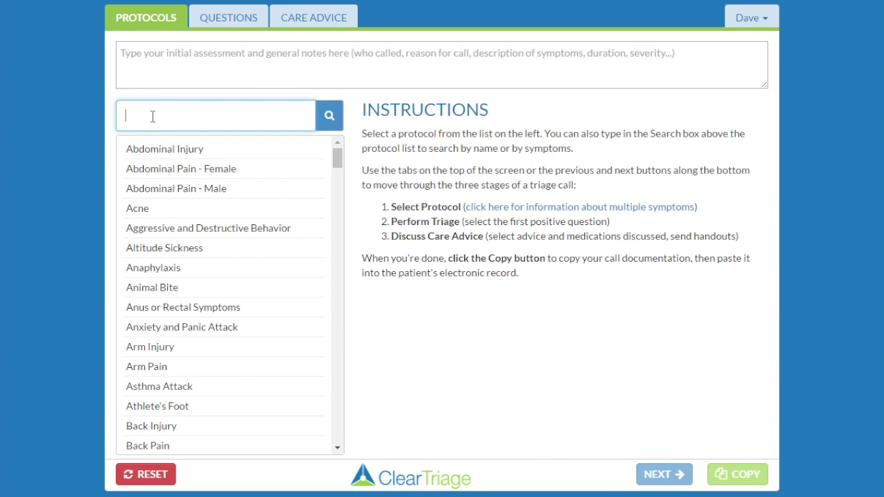
- Open the Colds protocol's Care Advice and review the customized Reasons To Call Back list
text(colds)
click(163, 148)
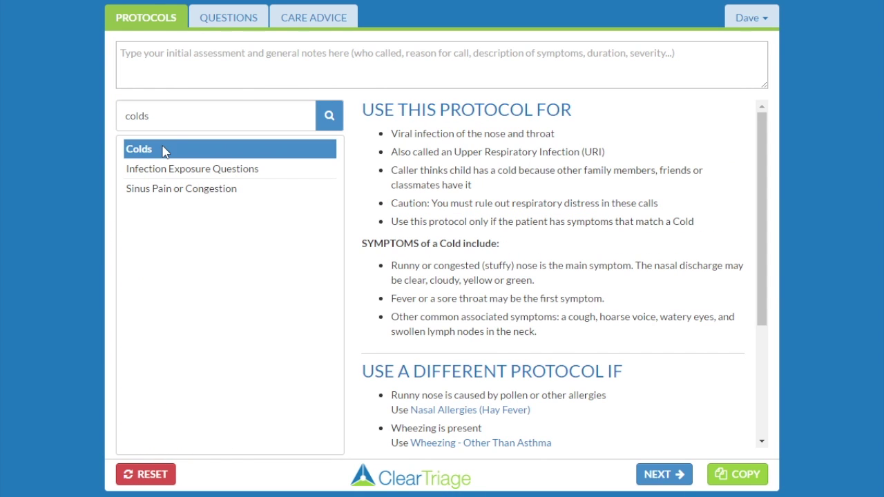
click(333, 17)
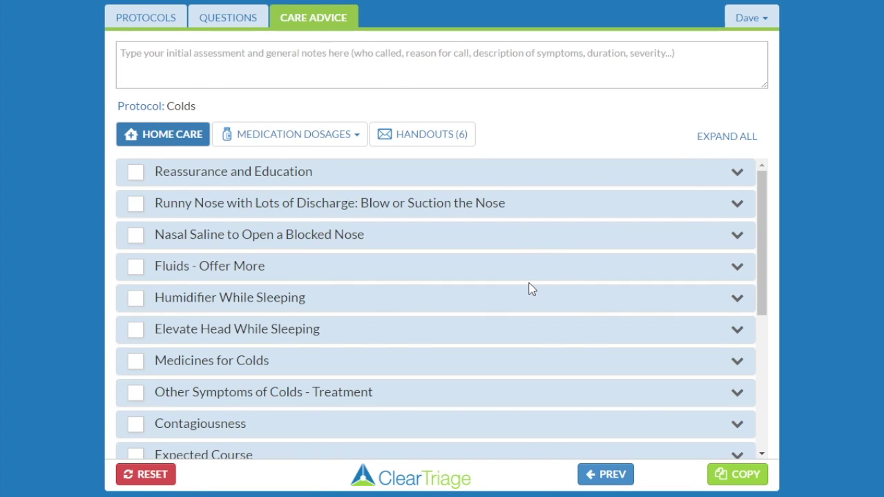
scroll(529, 289, down, 5)
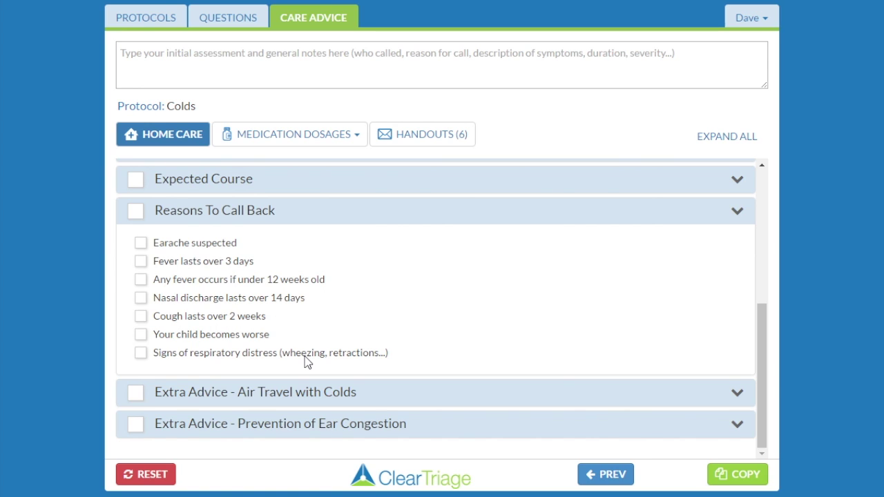
scroll(351, 325, up, 3)
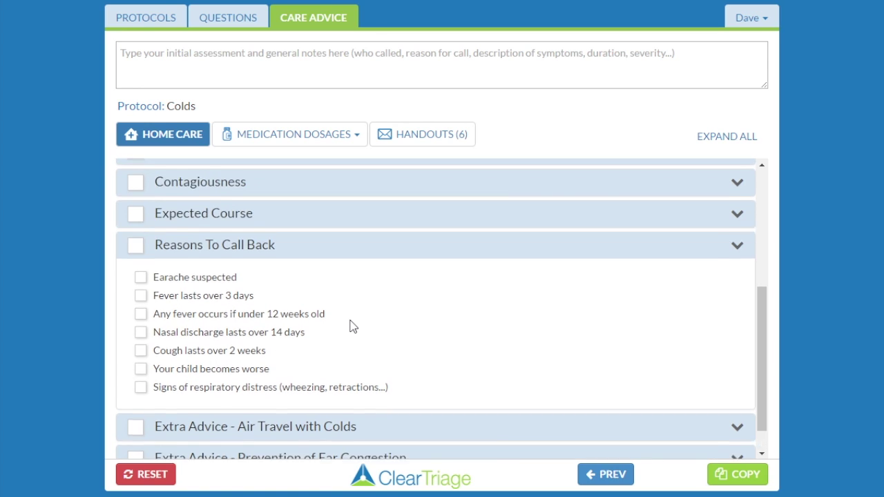
scroll(351, 325, up, 1)
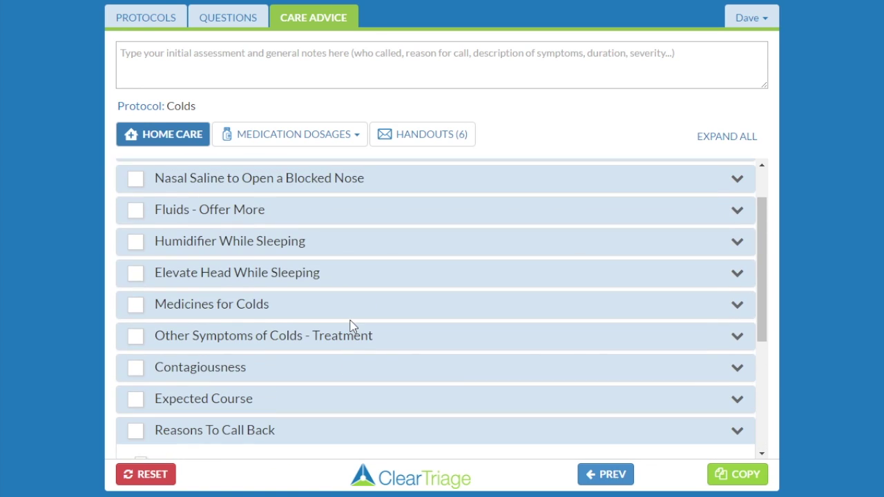
- Expand Humidifier While Sleeping and Elevate Head While Sleeping, then return to the protocol list
click(325, 245)
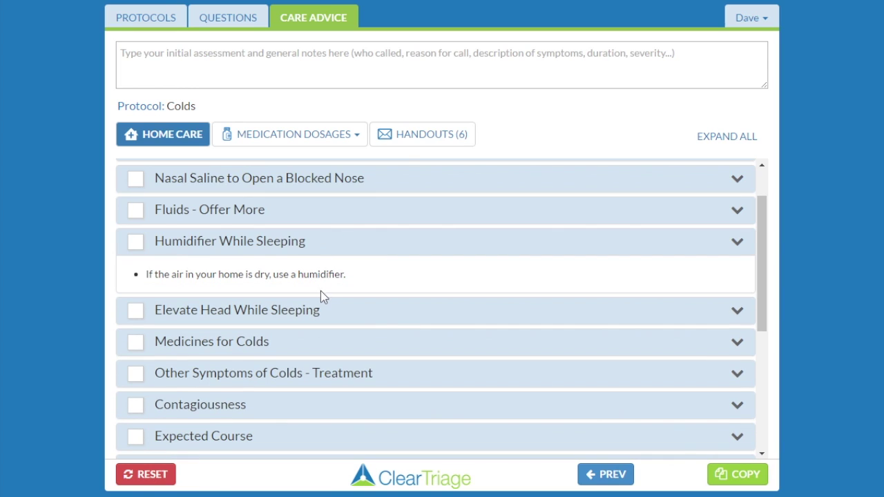
click(319, 315)
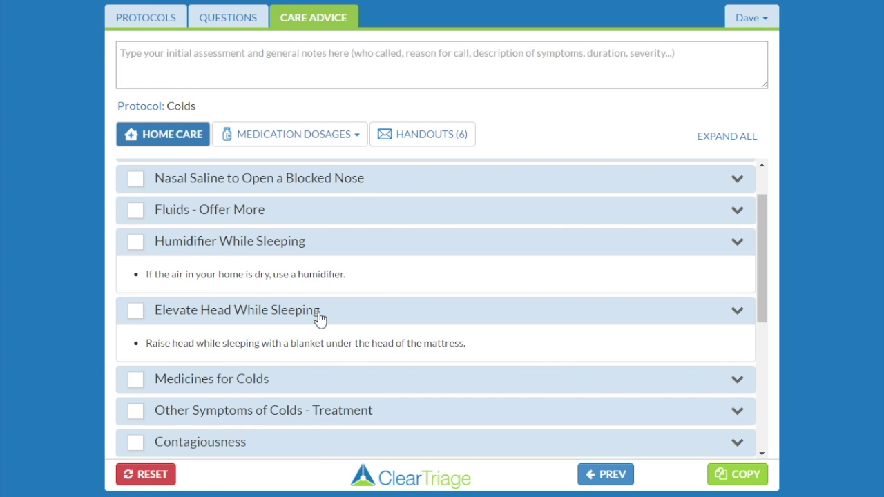
click(148, 15)
click(163, 117)
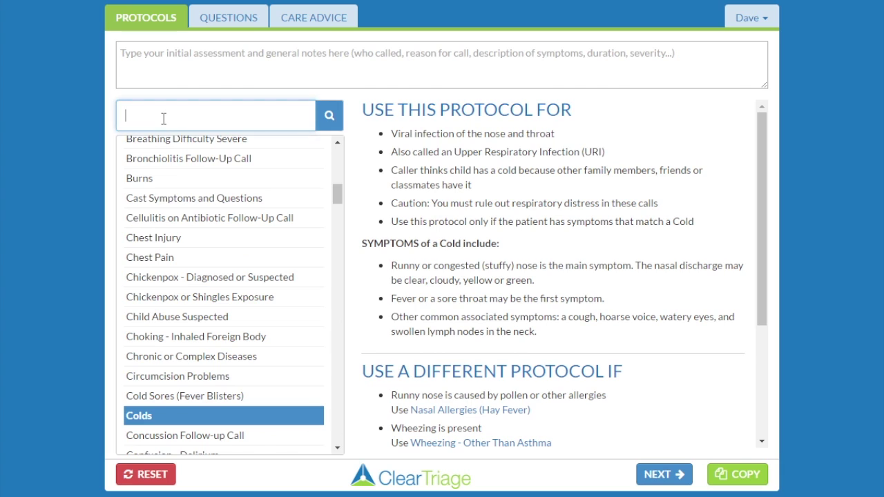
- Open Strep Exposure - Strep Contacts care advice and expand Pain Medicine and Physician Treatment Option
text(strep)
click(177, 149)
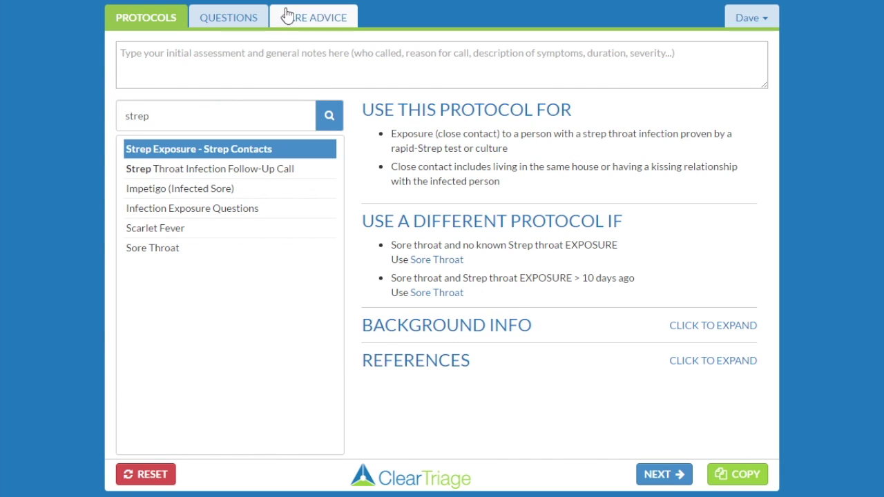
click(287, 17)
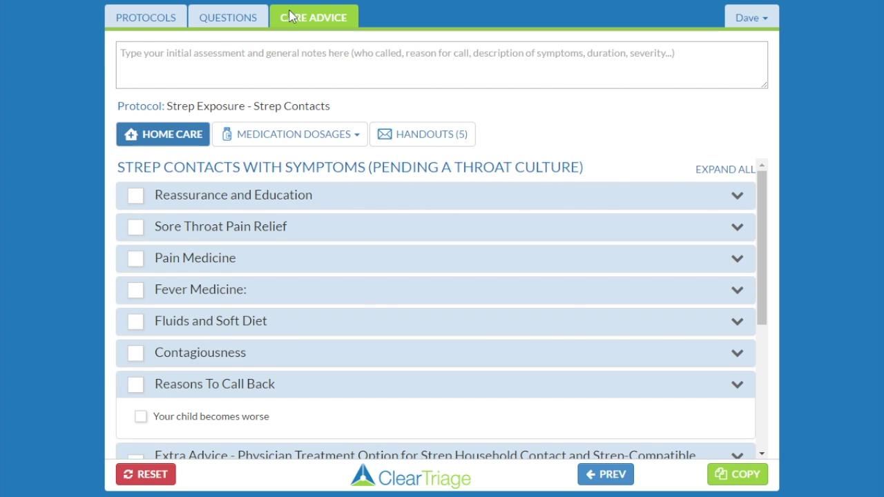
click(232, 257)
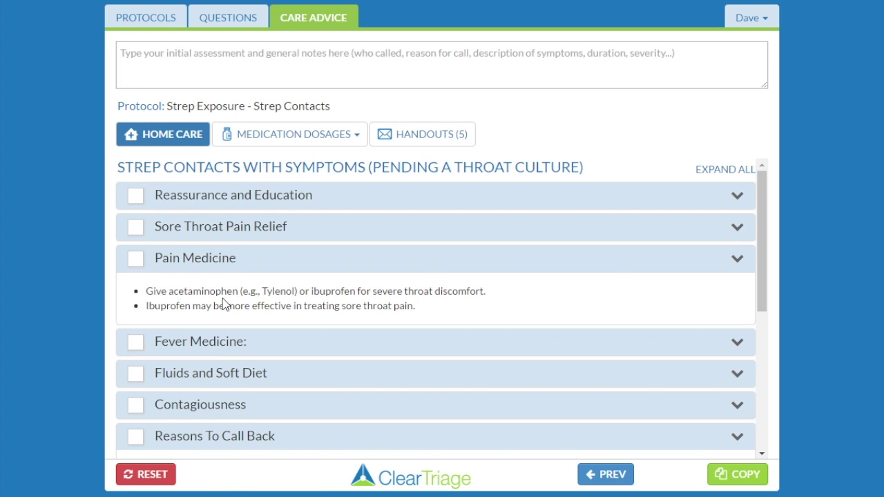
scroll(223, 302, down, 5)
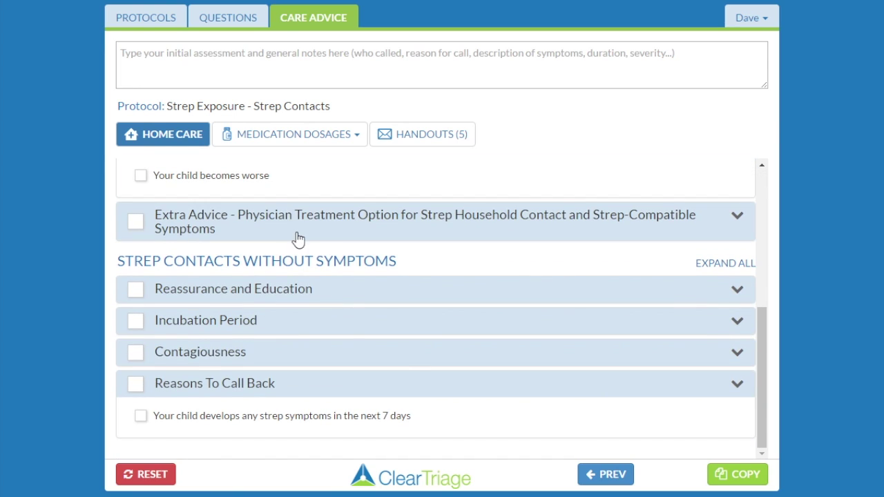
click(300, 232)
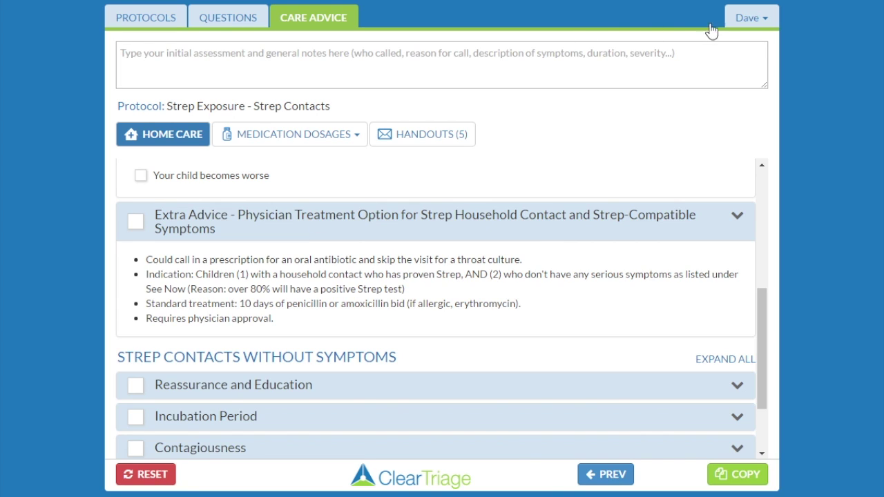
click(746, 19)
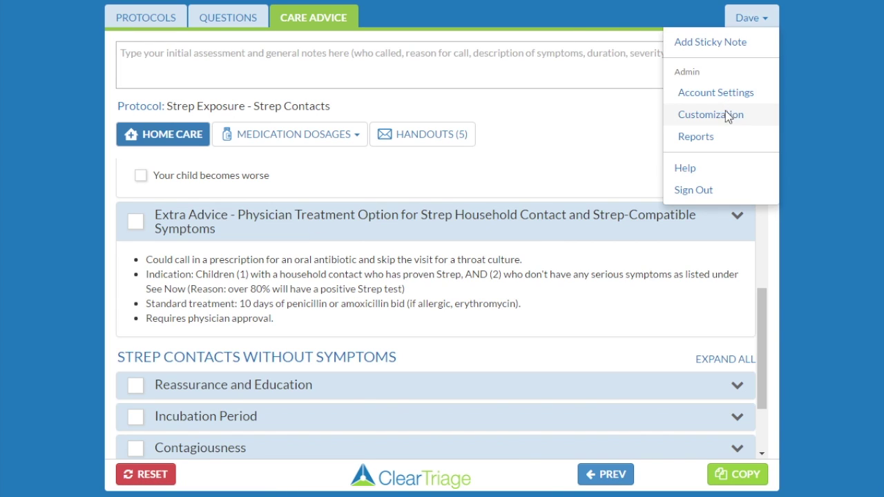
- In Customization, find Strep Exposure - Strep Contacts and open its Pain Medicine topic for editing
click(726, 115)
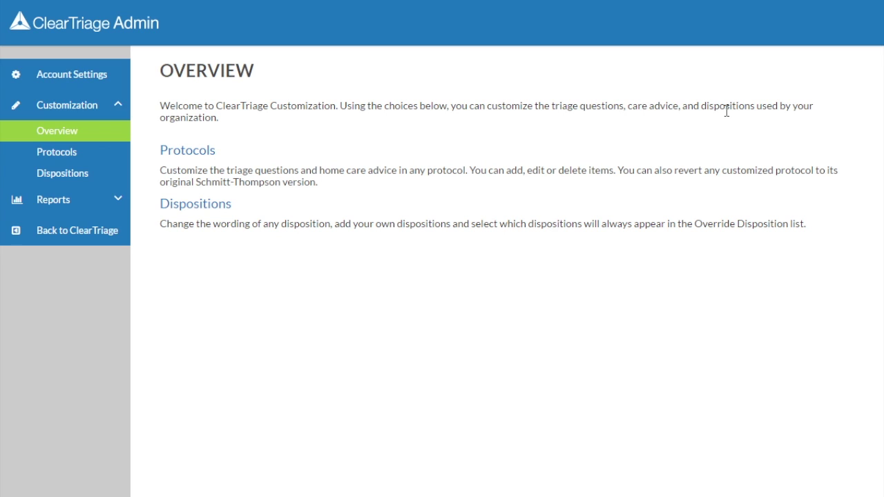
click(202, 151)
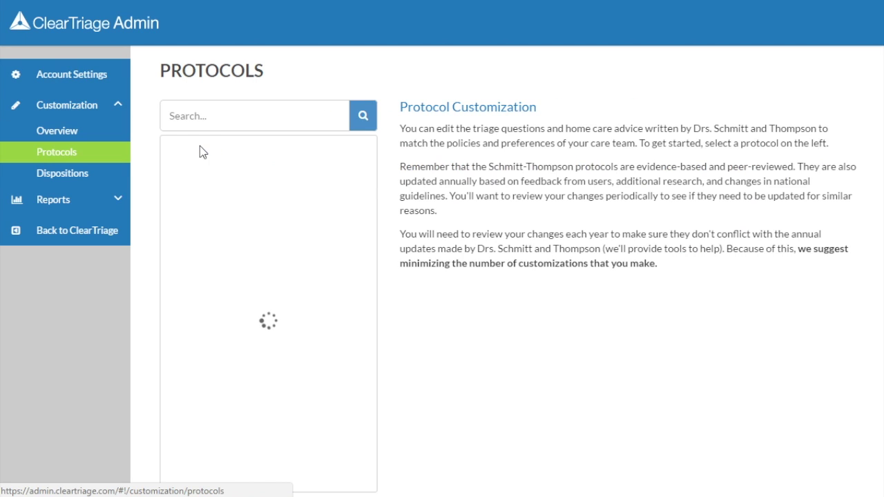
click(210, 174)
text(strep)
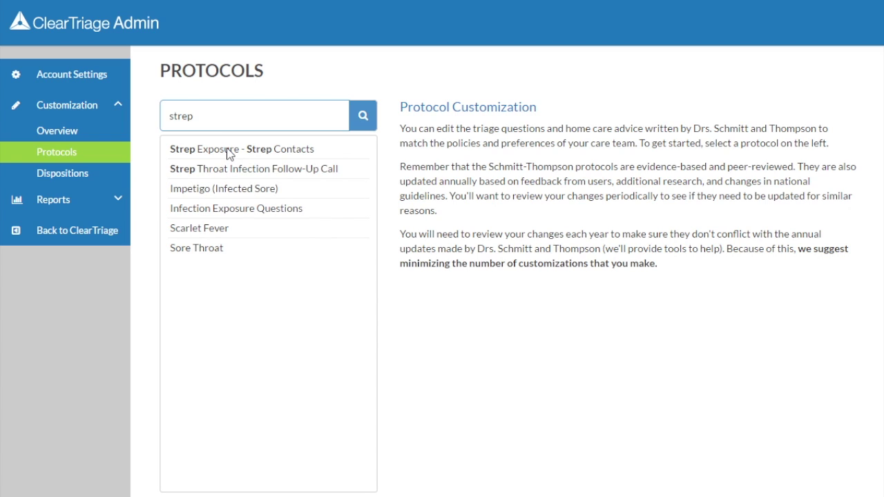
click(230, 150)
click(432, 256)
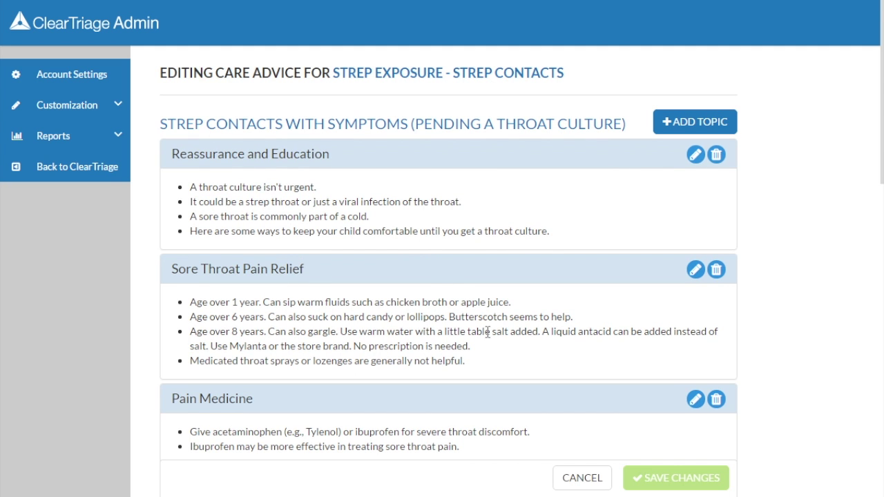
click(696, 400)
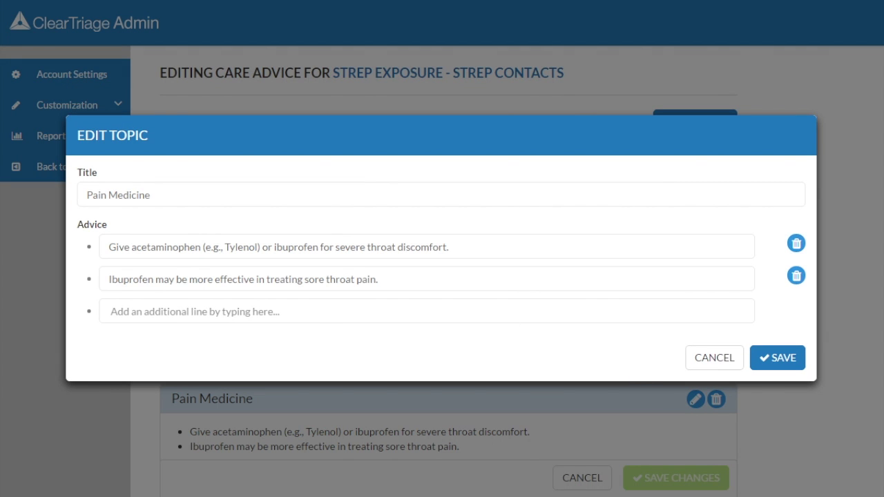
- Trim Pain Medicine to 'Give ibuprofen for severe throat discomfort.', remove its second line, and save
double_click(174, 247)
drag(174, 247, 274, 247)
key(BackSpace)
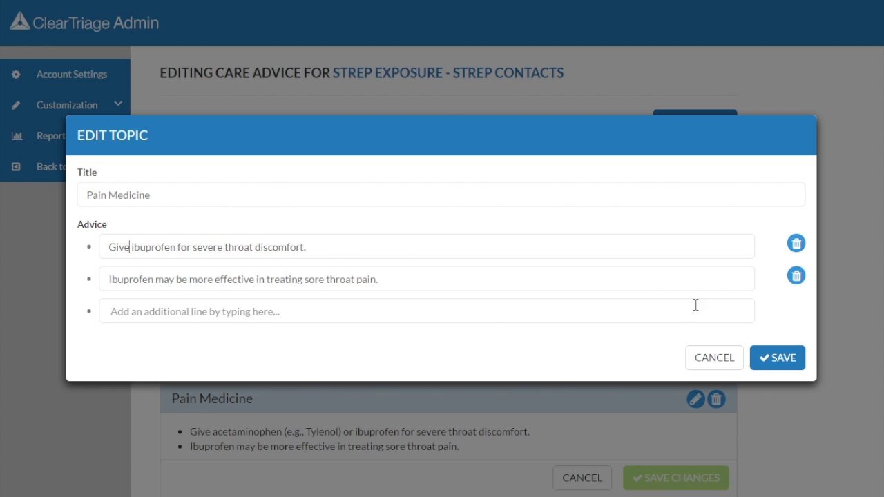
click(797, 277)
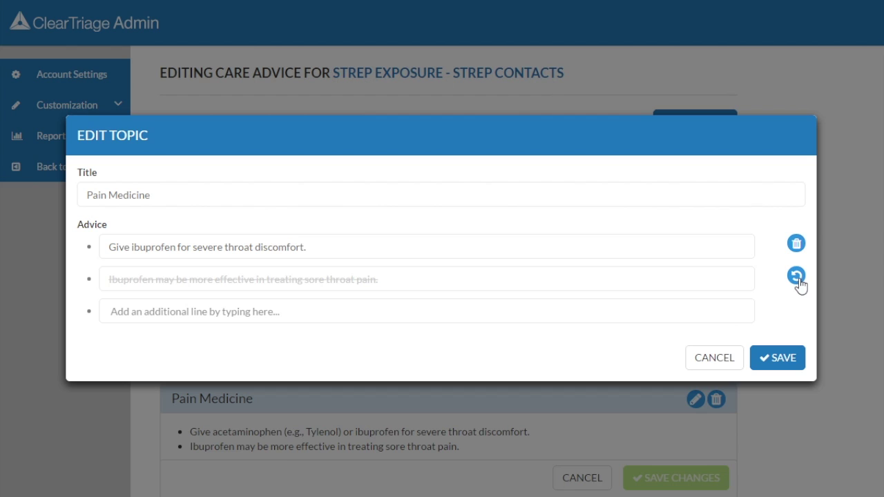
click(781, 359)
scroll(784, 366, down, 5)
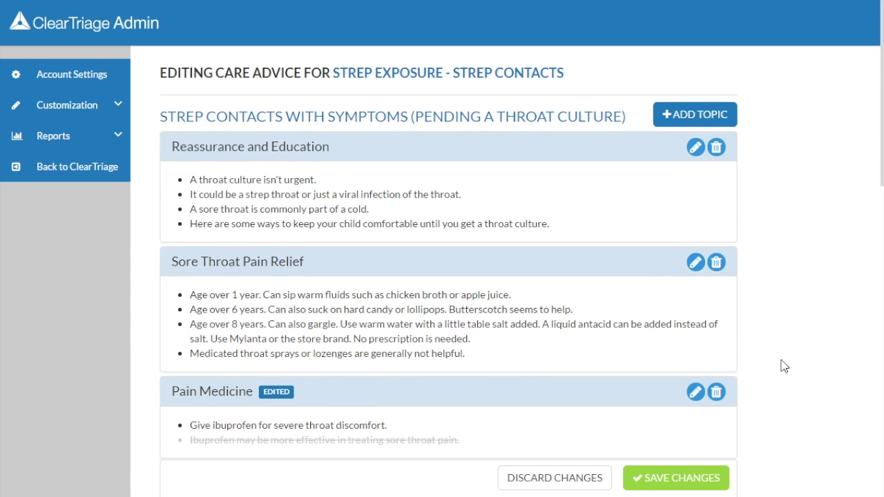
- Hide the Extra Advice physician treatment topic, then save and publish the Strep Exposure care advice
scroll(784, 366, down, 2)
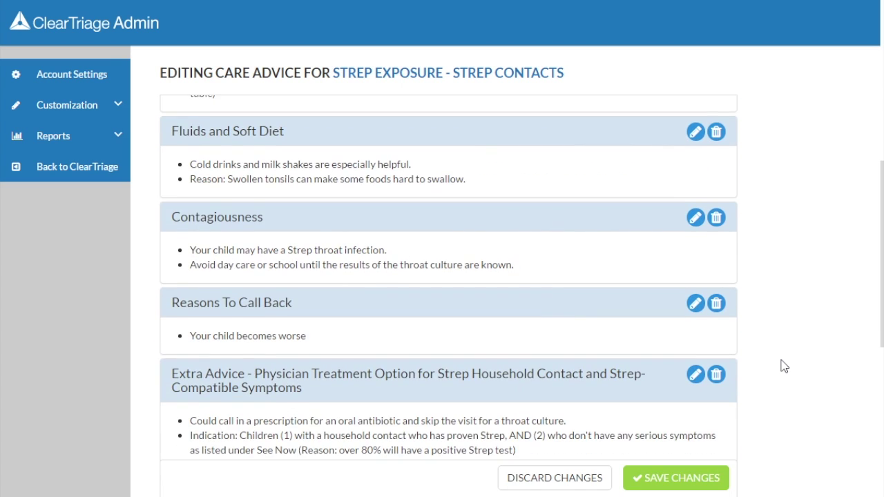
click(716, 301)
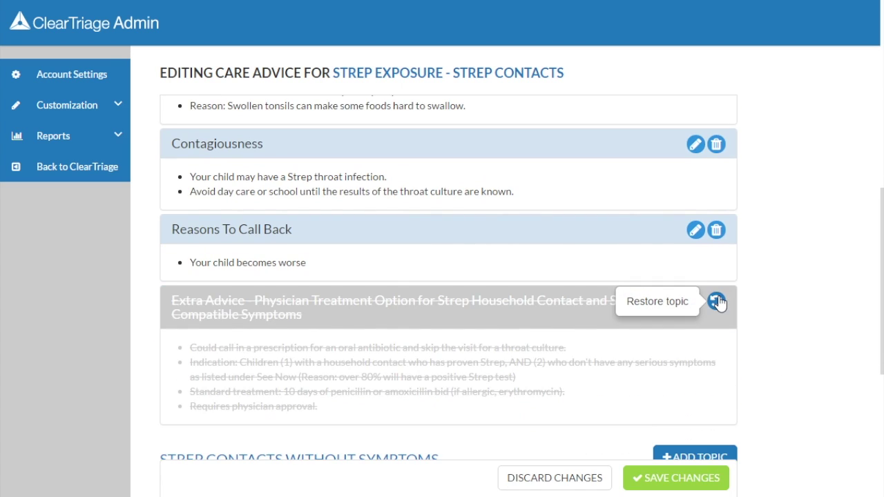
click(693, 474)
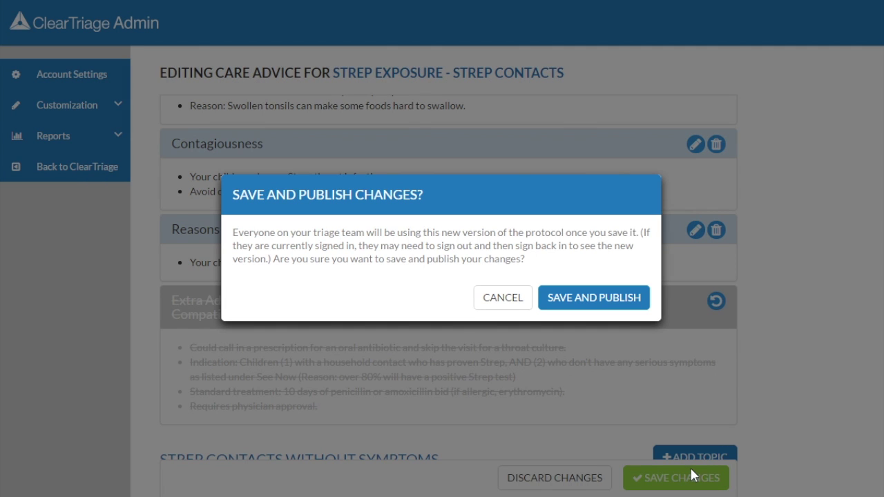
click(610, 299)
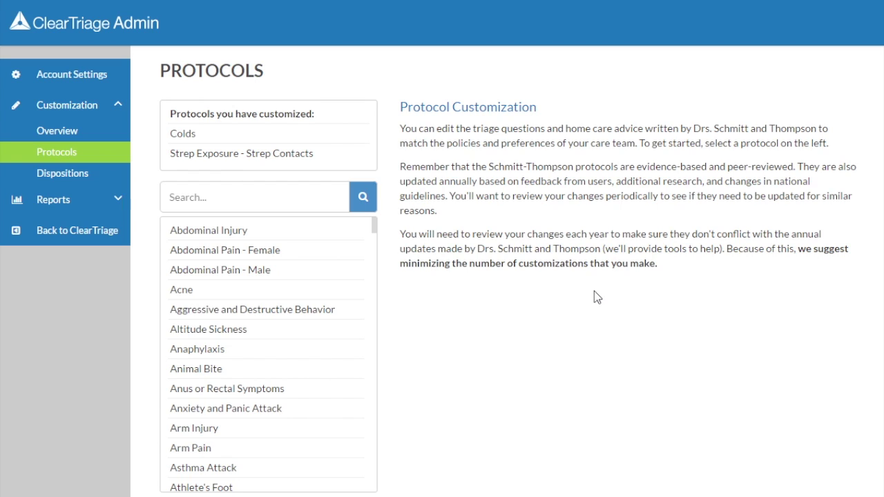
click(192, 138)
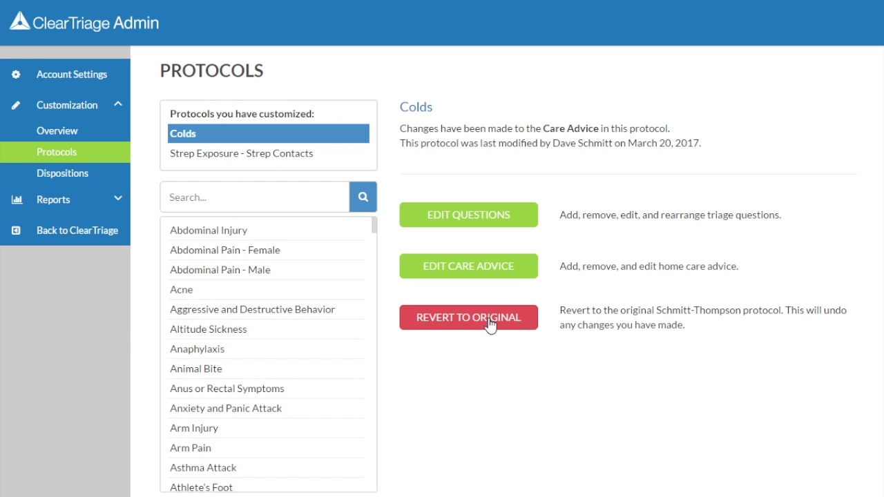
- Open the Colds care advice editor and review the original Reasons To Call Back wording
click(485, 271)
scroll(487, 271, down, 6)
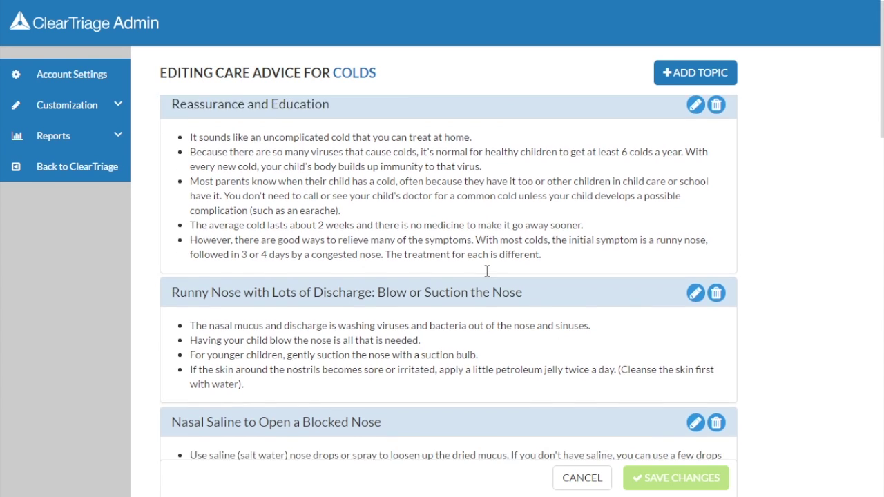
scroll(486, 271, down, 8)
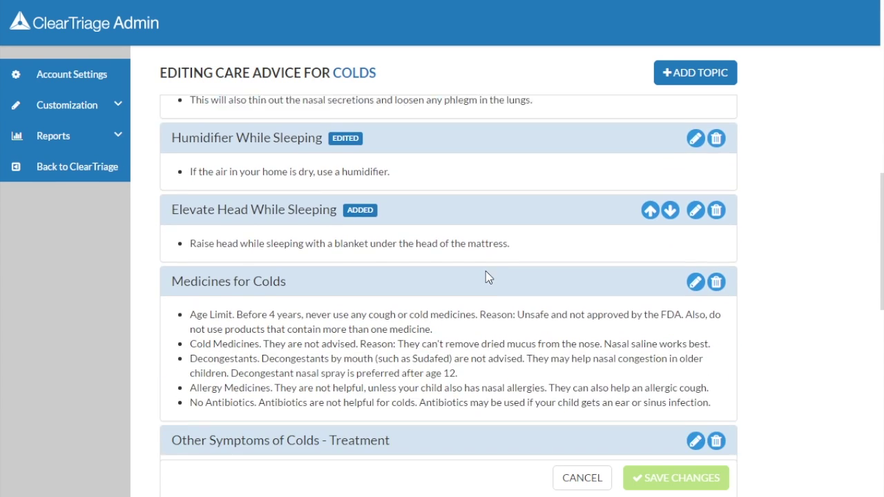
scroll(486, 272, down, 1)
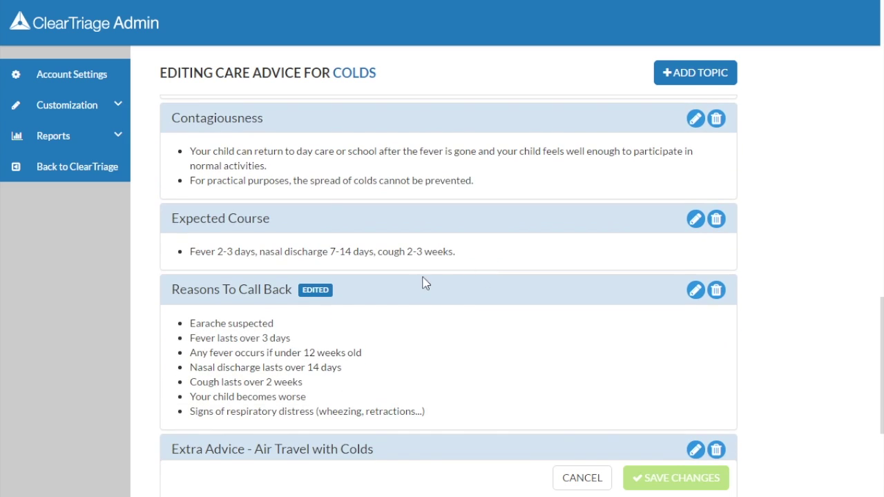
click(319, 293)
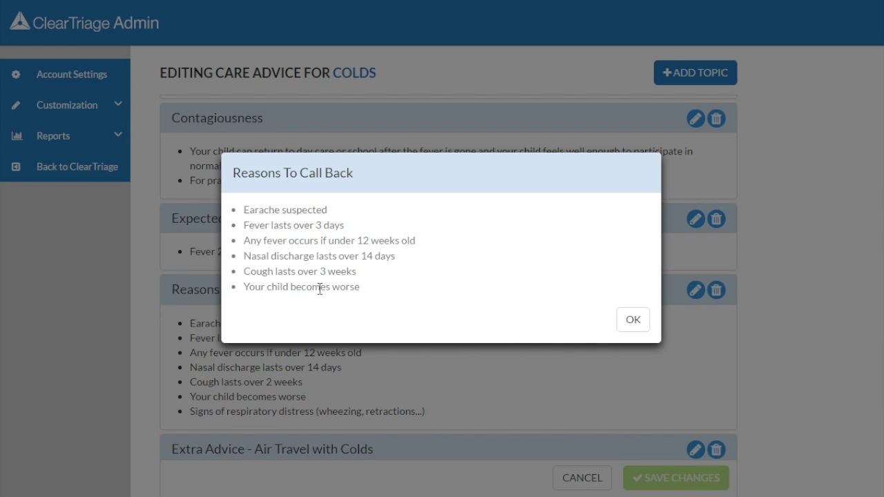
click(630, 323)
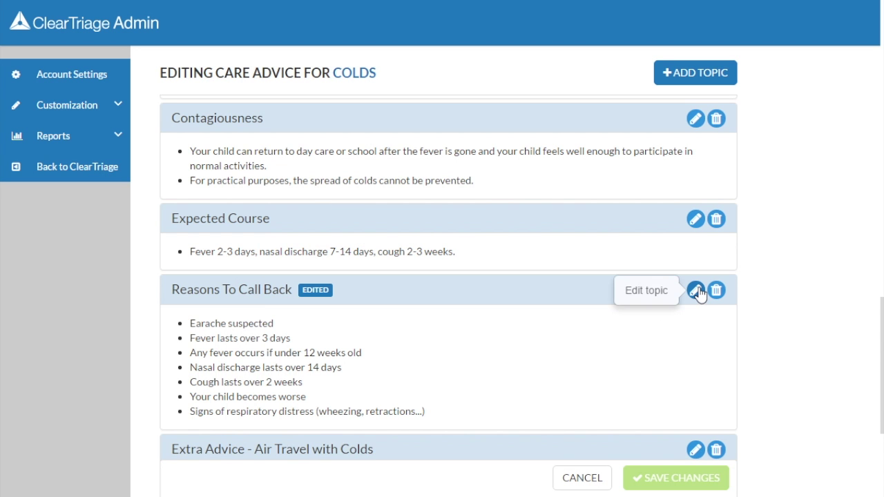
click(696, 290)
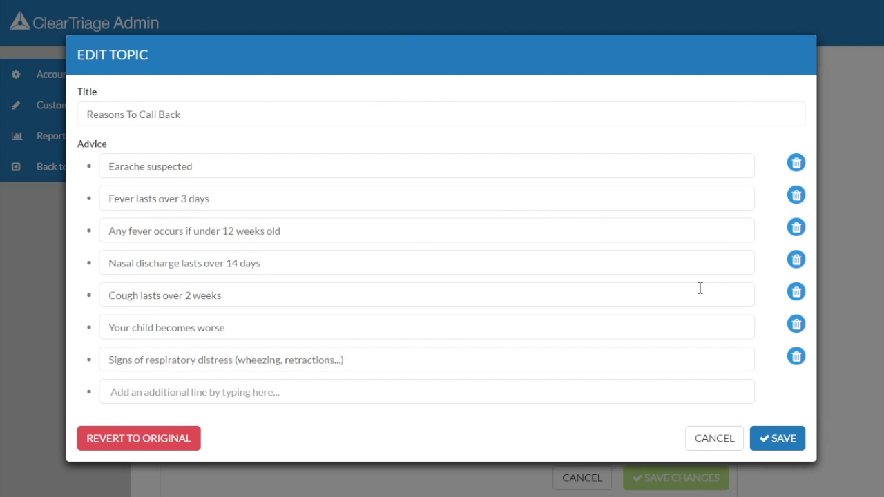
- Revert Colds' Reasons To Call Back to its original six lines, then save and publish
click(163, 442)
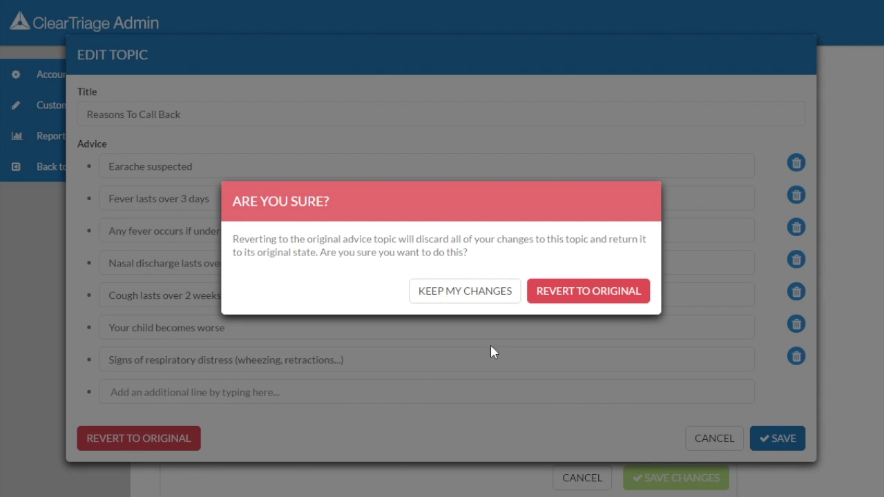
click(567, 305)
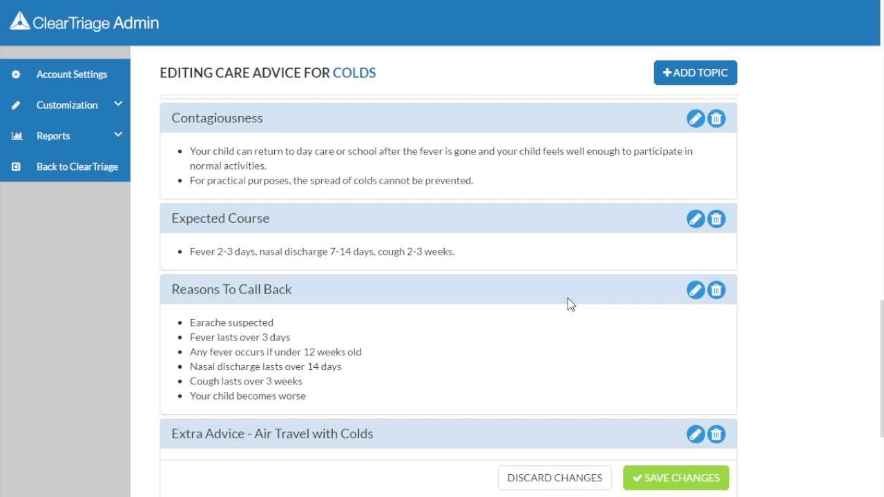
click(665, 478)
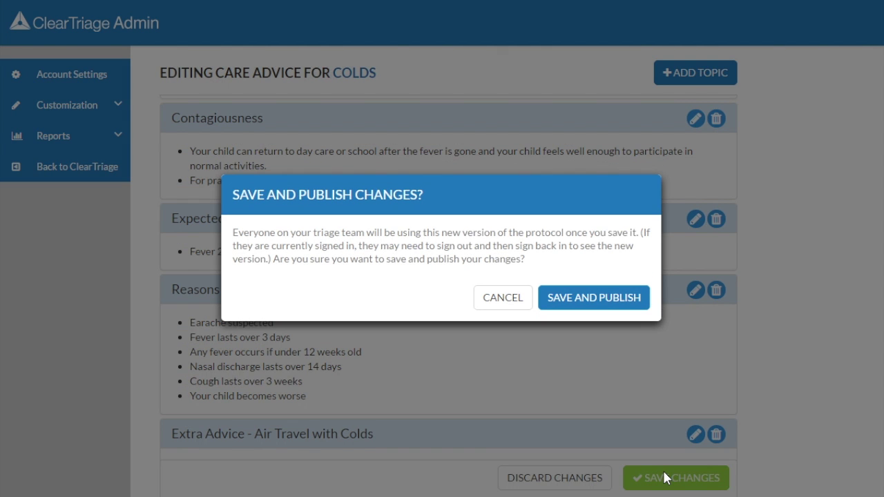
click(629, 305)
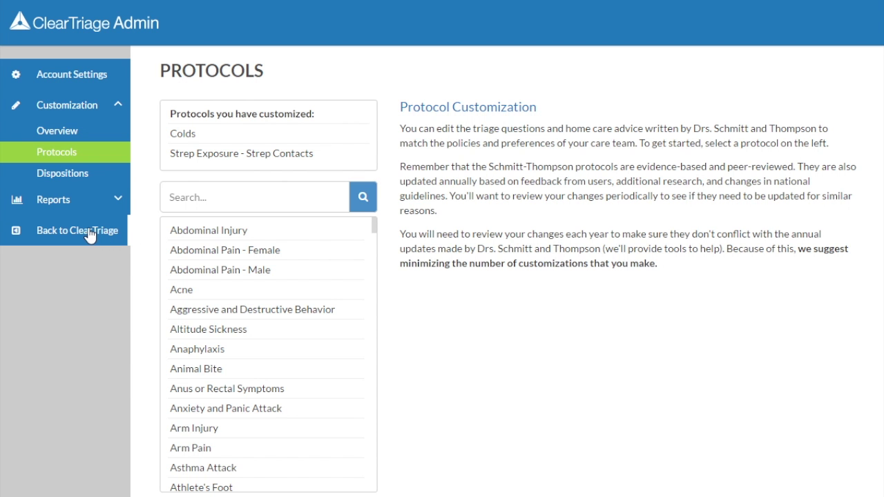
- Back in the triage app, search 'strep' and open Strep Exposure - Strep Contacts
click(89, 234)
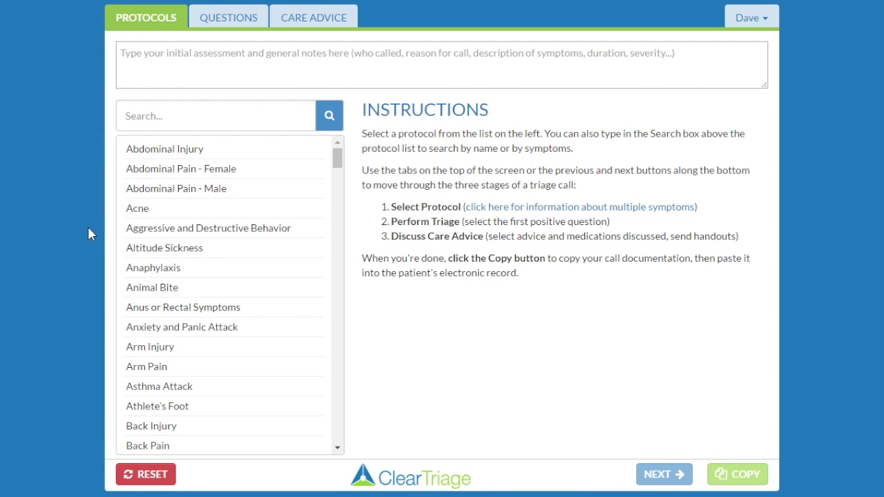
click(163, 116)
text(strep)
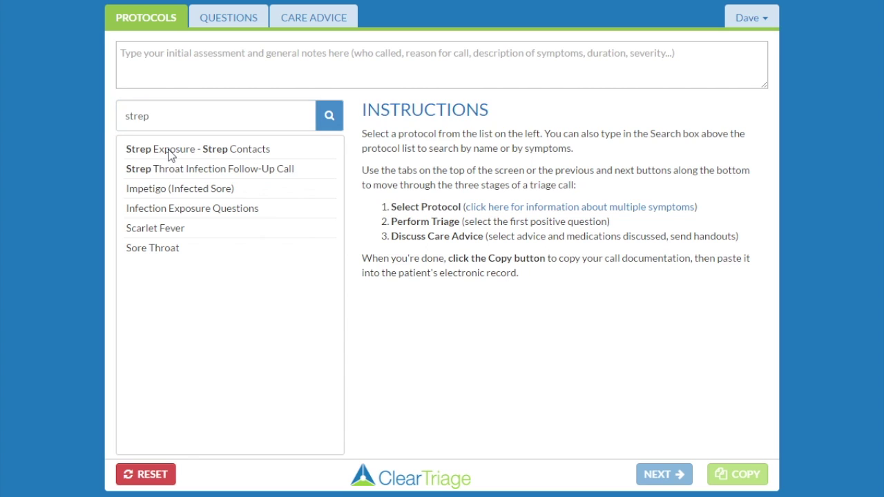
click(172, 152)
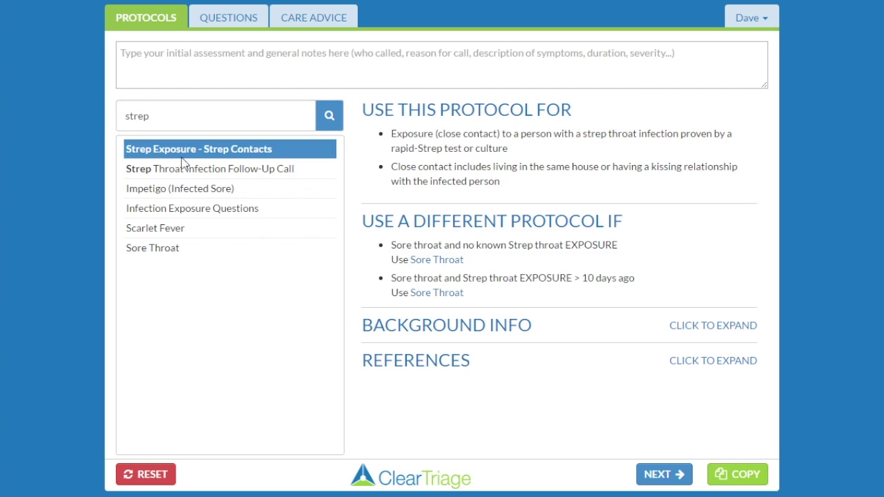
- Check the ibuprofen-only Pain Medicine entry in the protocol's home care advice
click(319, 19)
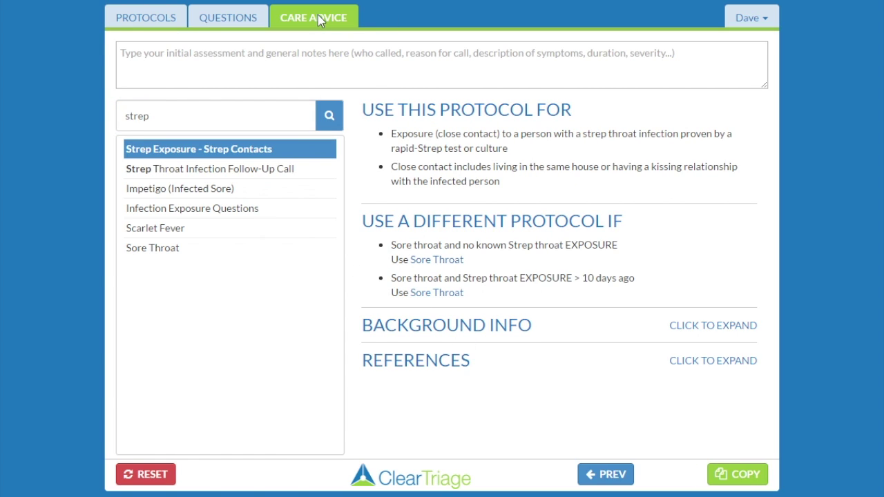
click(213, 257)
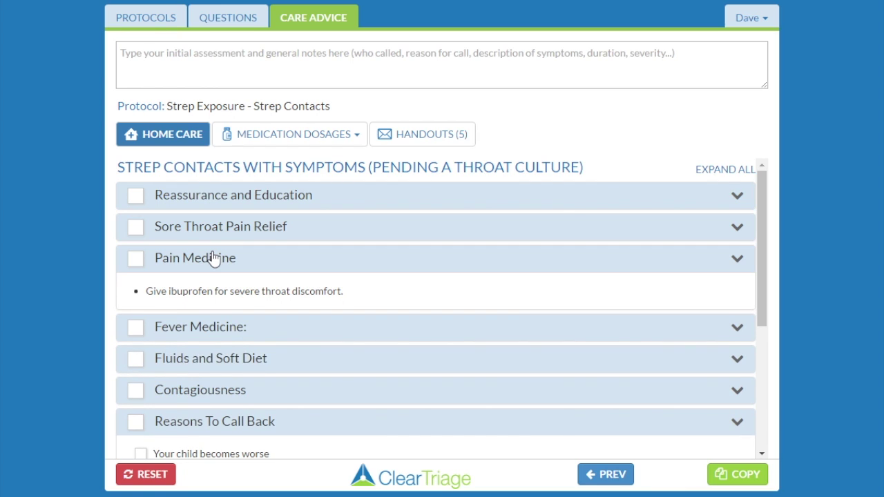
click(213, 257)
scroll(263, 297, down, 1)
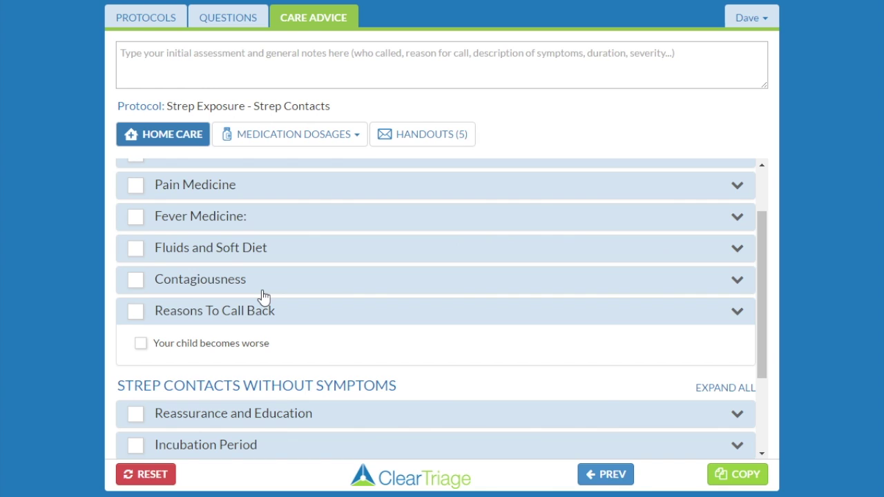
click(153, 17)
- Search 'cold', open the Colds protocol, and scroll through its home care advice
click(186, 121)
text(cold)
click(167, 168)
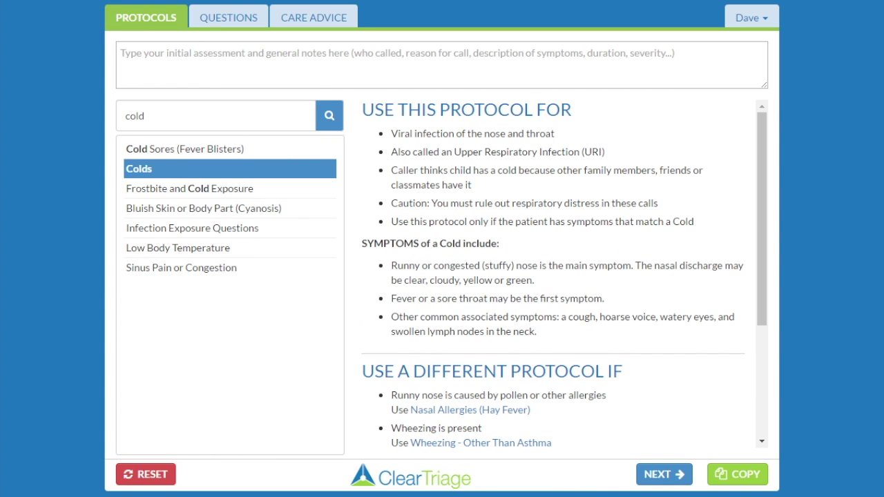
click(329, 29)
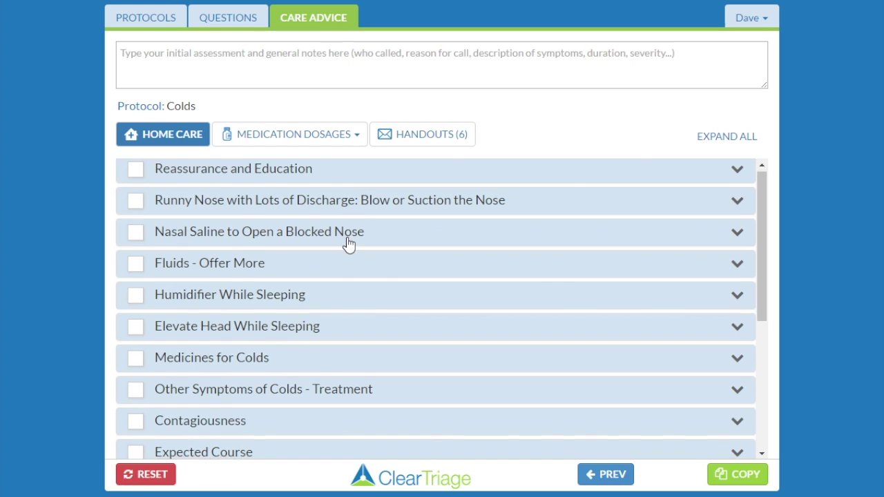
scroll(347, 245, down, 3)
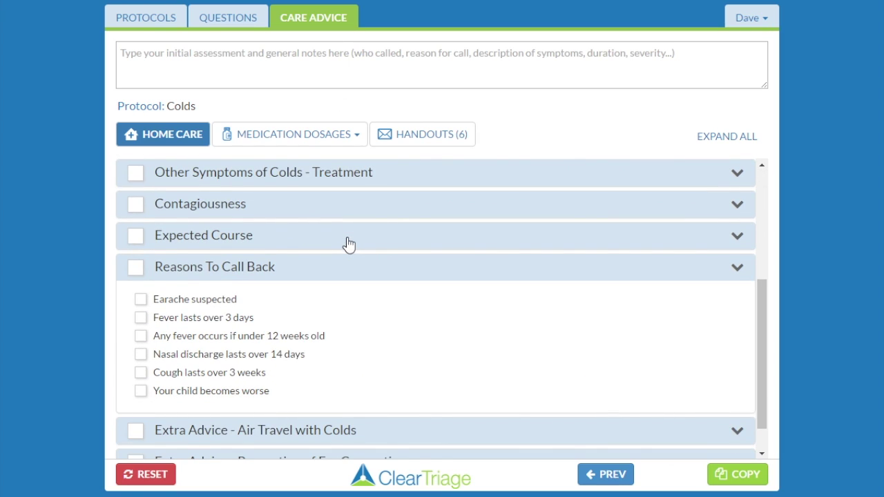